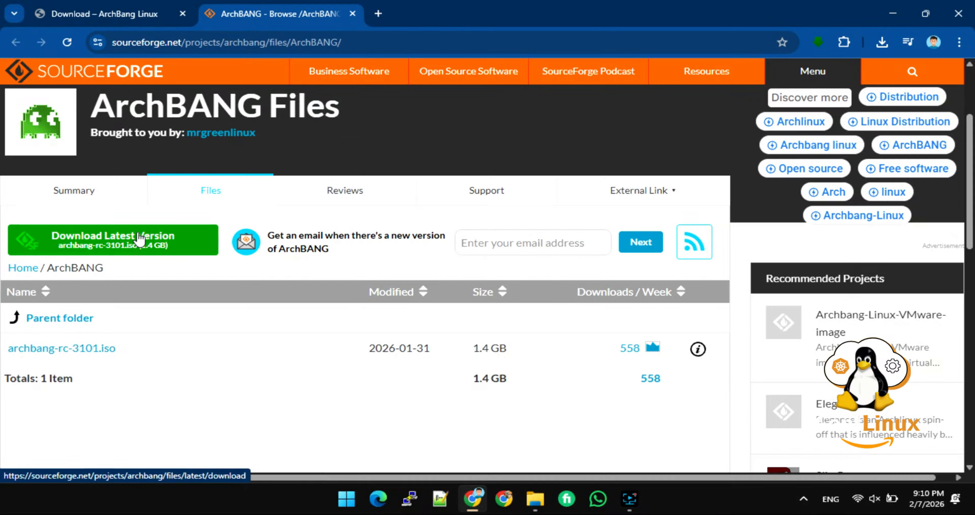
- Start the latest ArchBANG download, cancel it, and confirm archbang-rc-3101.iso already sits in Downloads
{"action": "left_click", "coordinate": [137, 235]}
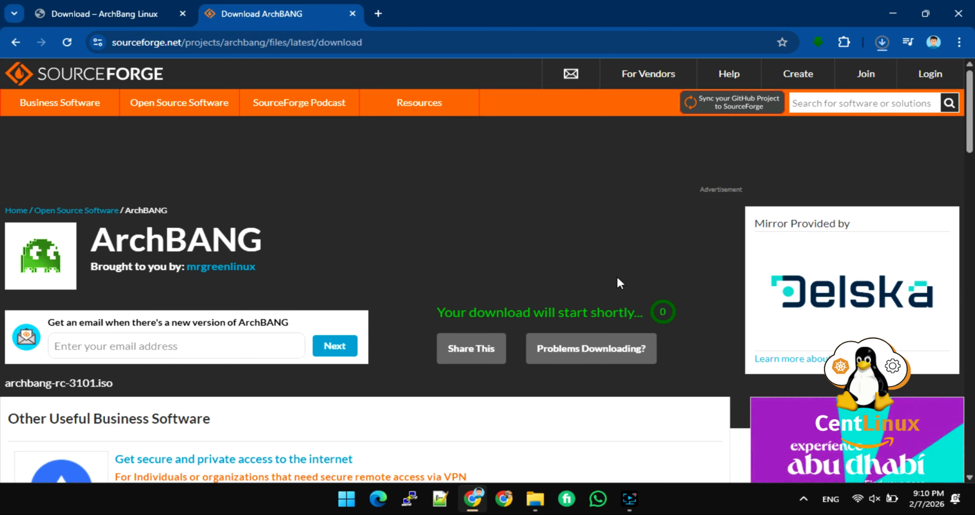
{"action": "left_click", "coordinate": [882, 42]}
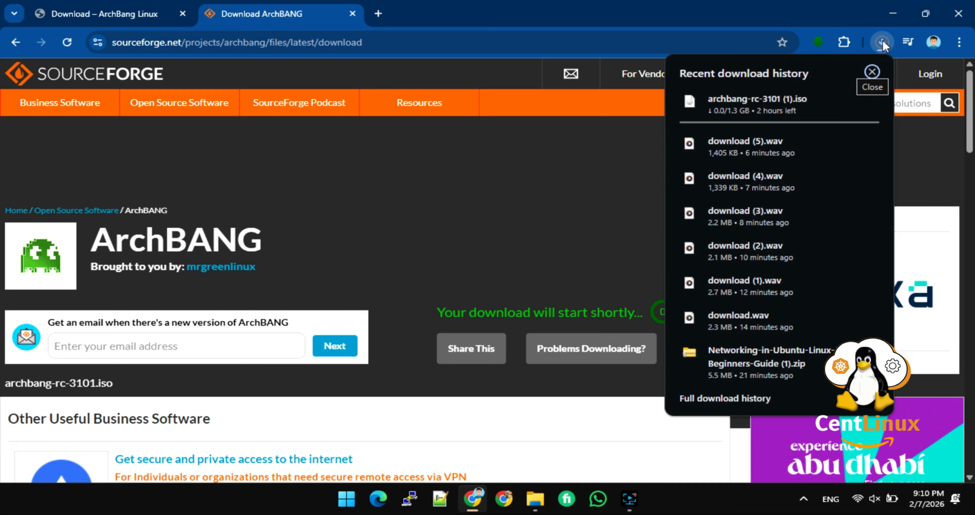
{"action": "mouse_move", "coordinate": [795, 98]}
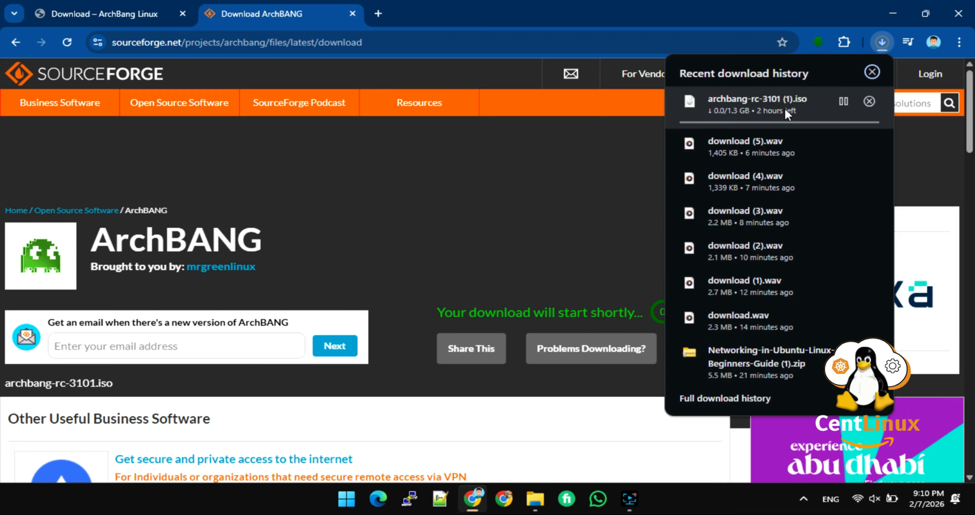
{"action": "left_click", "coordinate": [870, 101]}
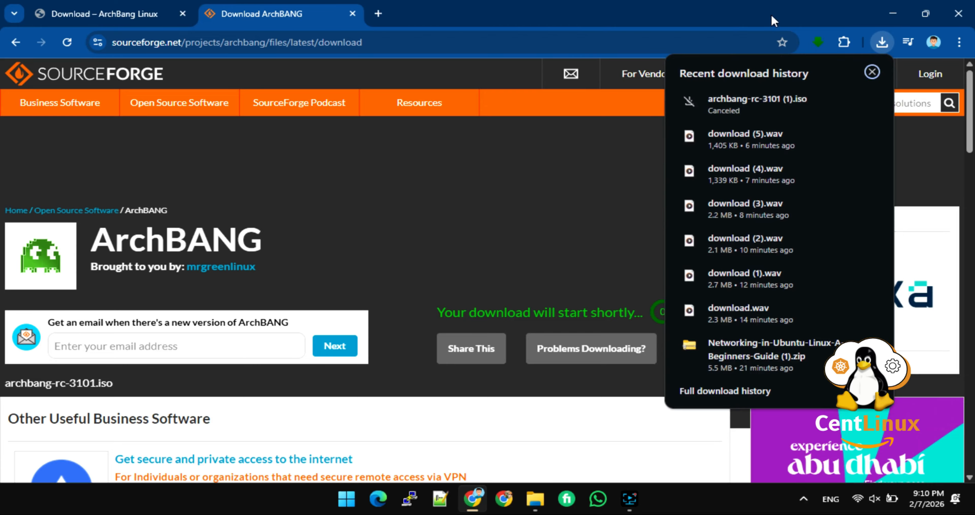
{"action": "left_click", "coordinate": [772, 14]}
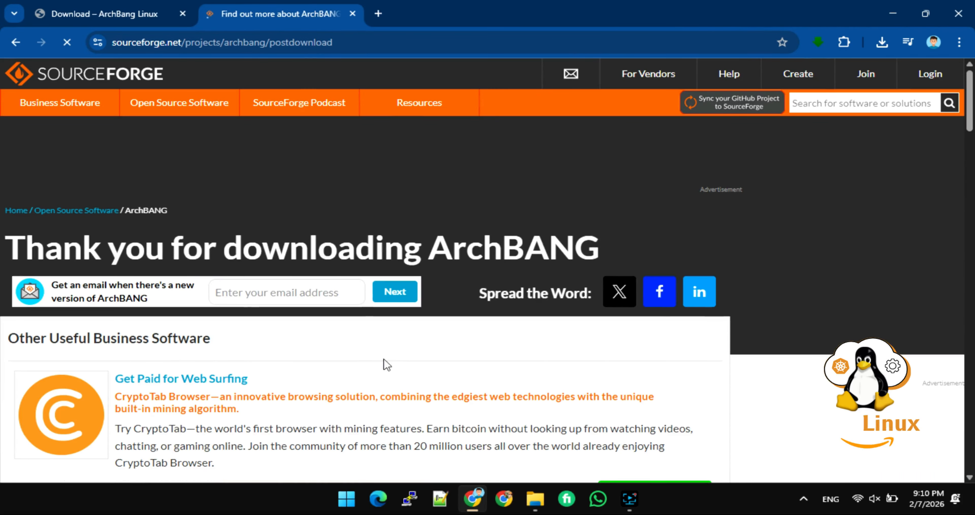
{"action": "left_click", "coordinate": [535, 498]}
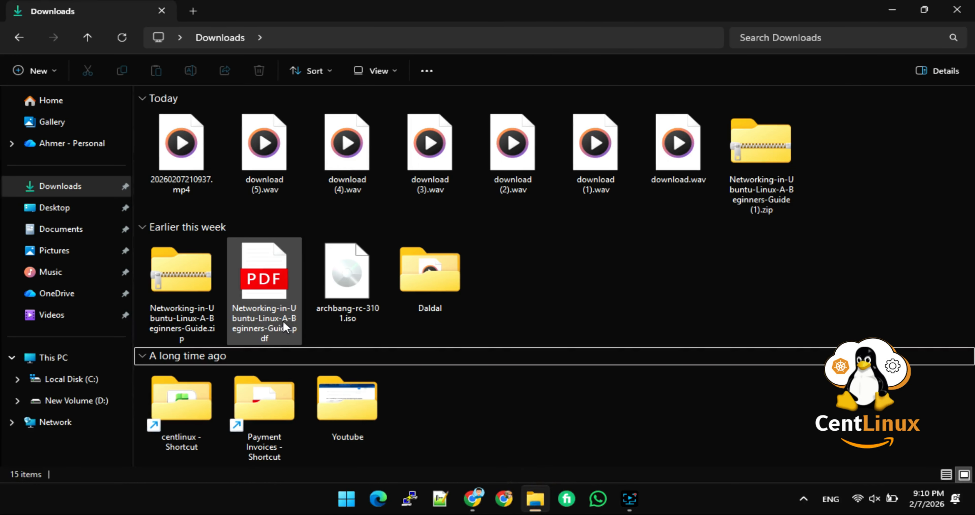
{"action": "left_click", "coordinate": [332, 278]}
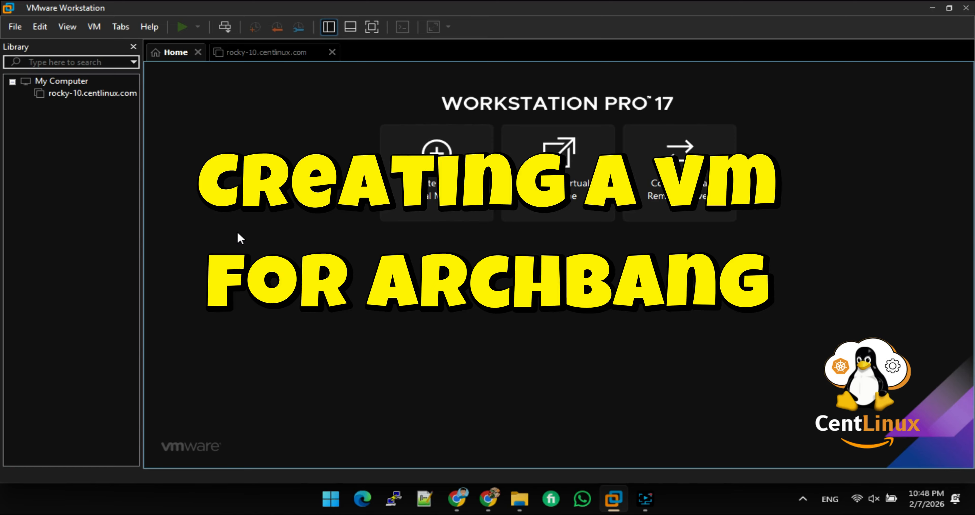
- Start a Custom new virtual machine with the default hardware compatibility
{"action": "left_click", "coordinate": [15, 26]}
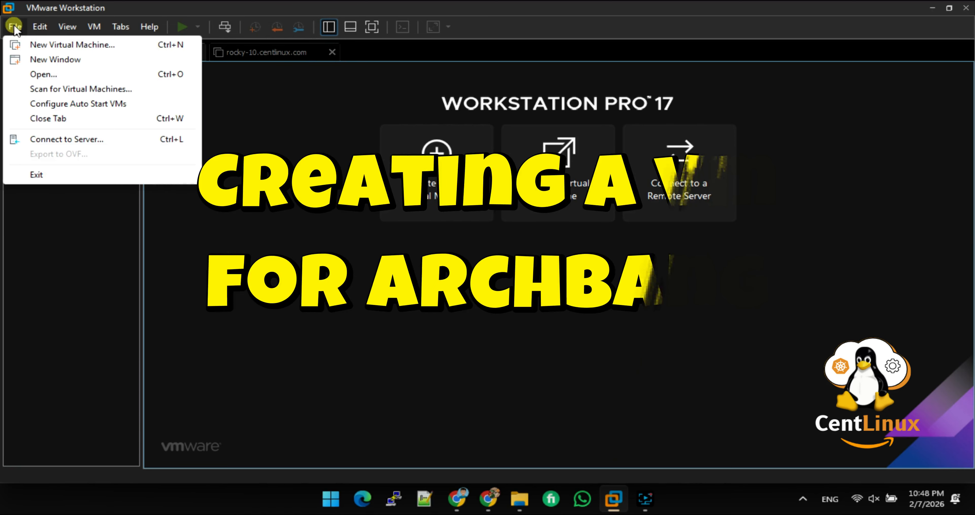
{"action": "left_click", "coordinate": [38, 44]}
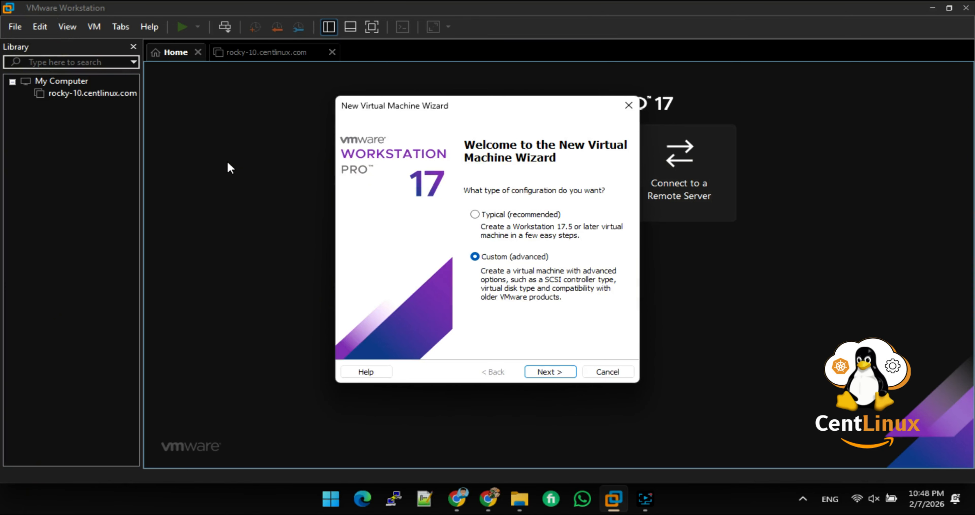
{"action": "left_click", "coordinate": [550, 372]}
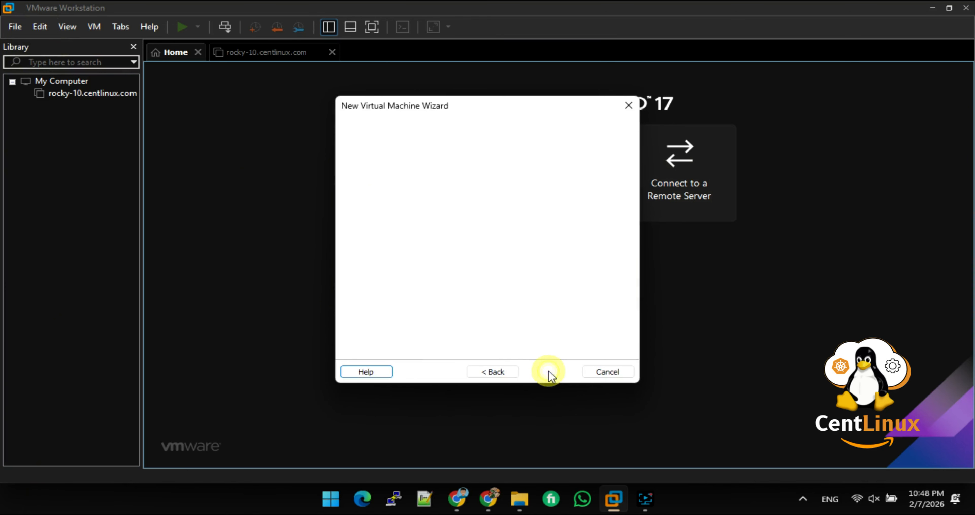
{"action": "left_click", "coordinate": [548, 372]}
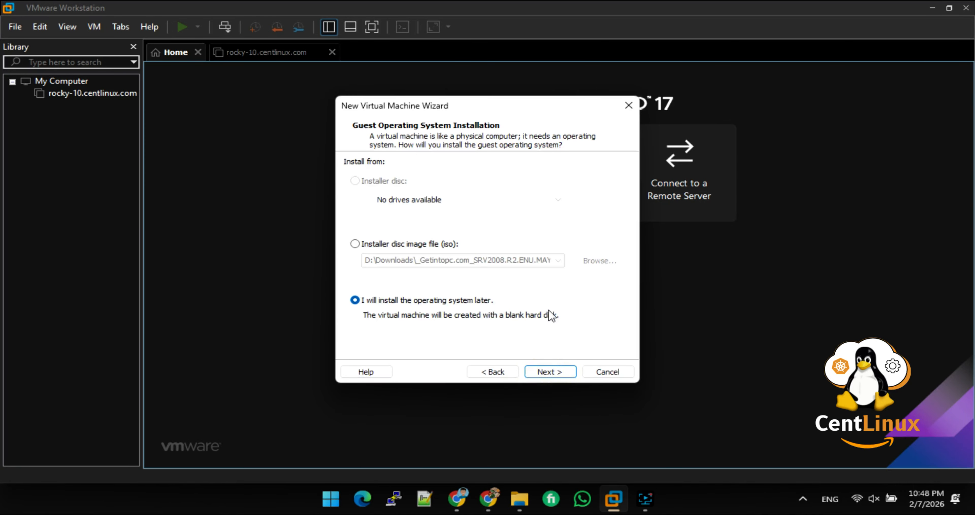
- Use archbang-rc-3101.iso from Downloads as the installer disc image file
{"action": "left_click", "coordinate": [426, 244]}
{"action": "left_click", "coordinate": [595, 264]}
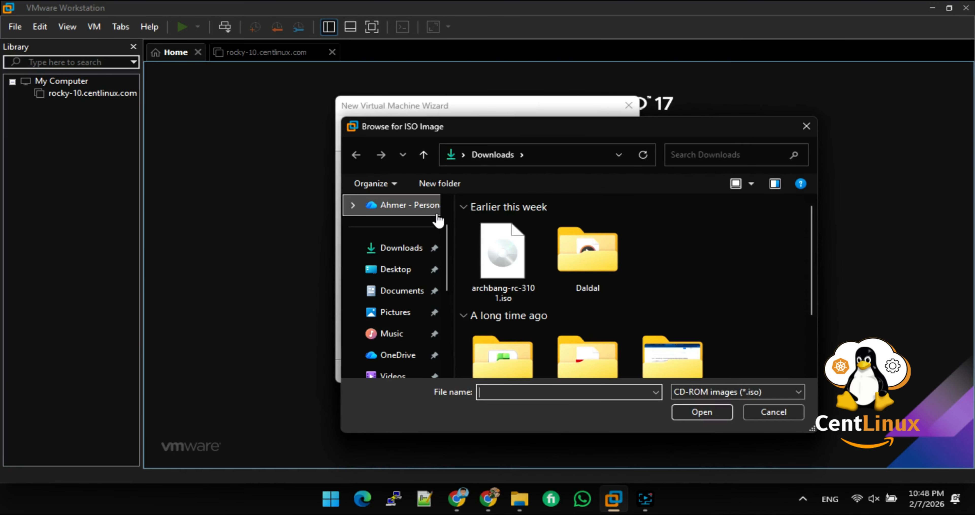
{"action": "left_click", "coordinate": [501, 249]}
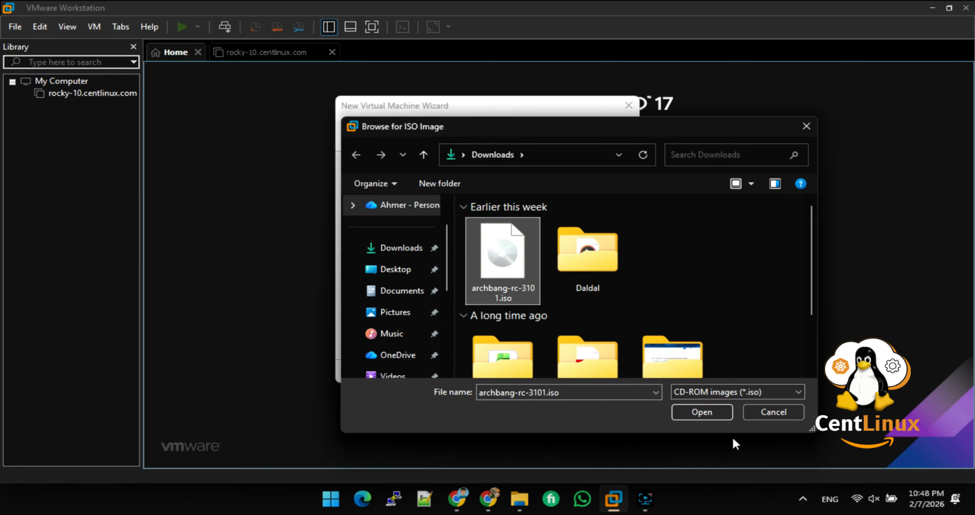
{"action": "left_click", "coordinate": [707, 412]}
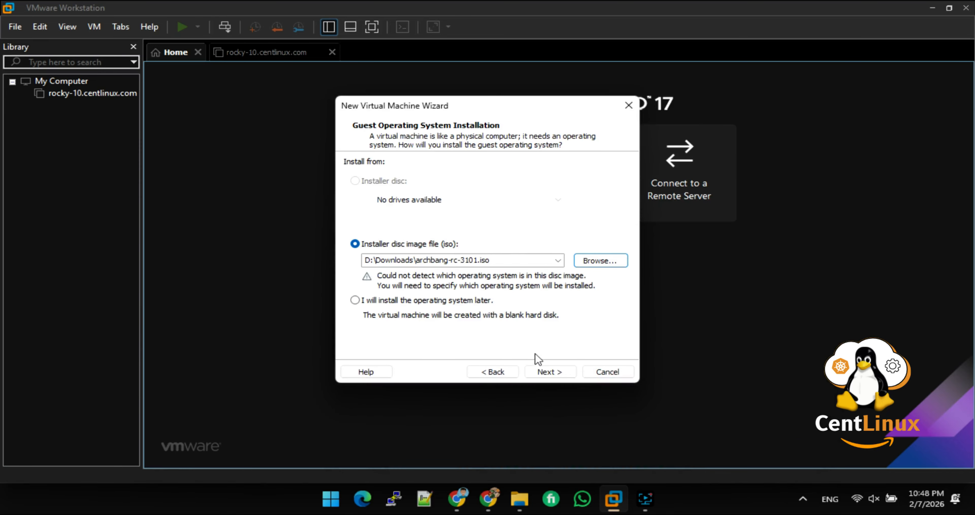
{"action": "left_click", "coordinate": [549, 372]}
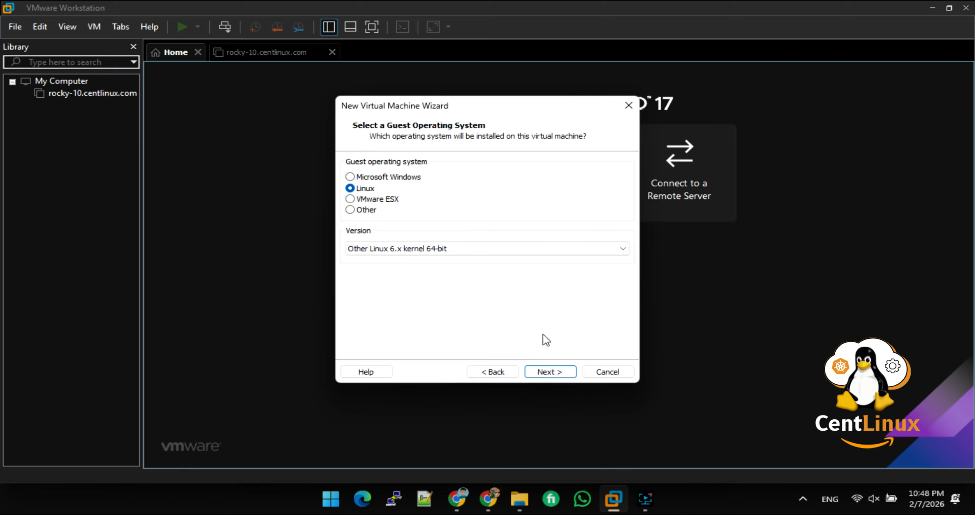
- Keep Linux as the guest OS and name the VM archbang.centlinux.com
{"action": "left_click", "coordinate": [553, 371]}
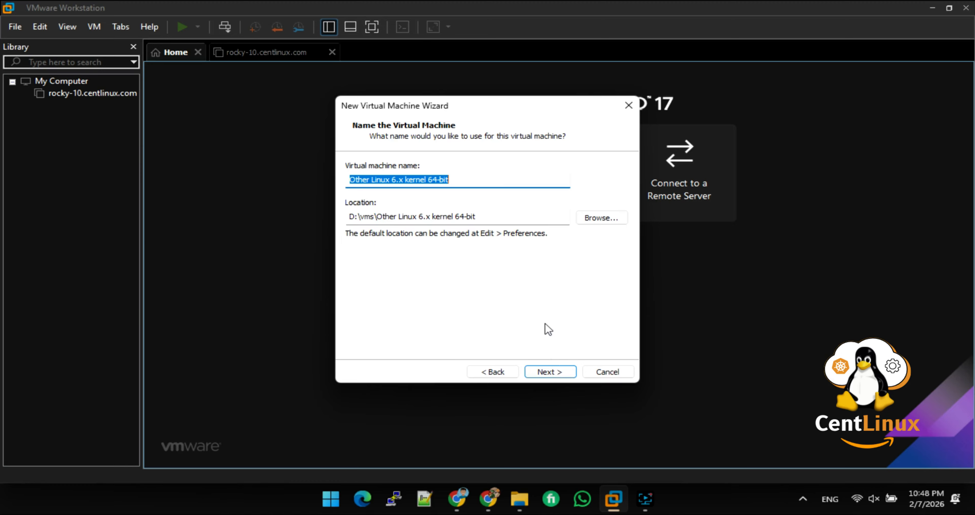
{"action": "type", "text": "ar"}
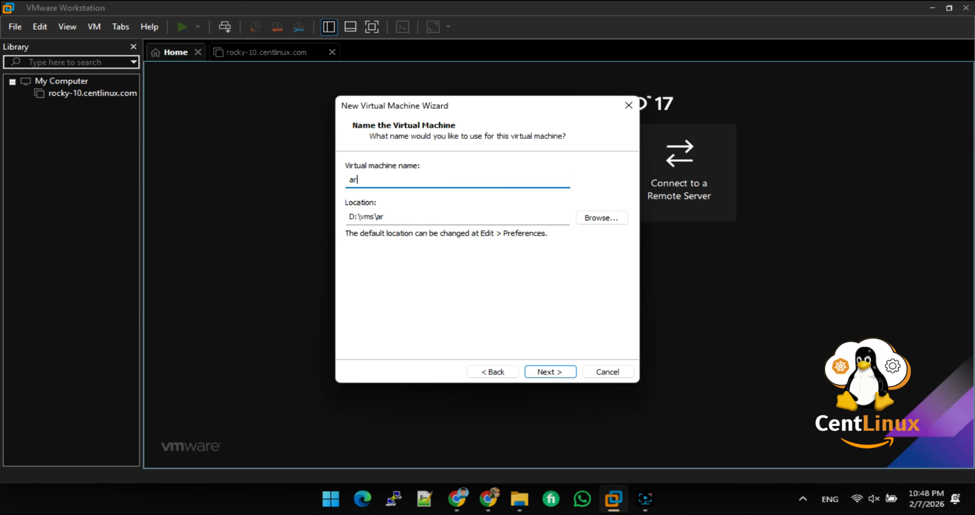
{"action": "type", "text": "chbang.centli"}
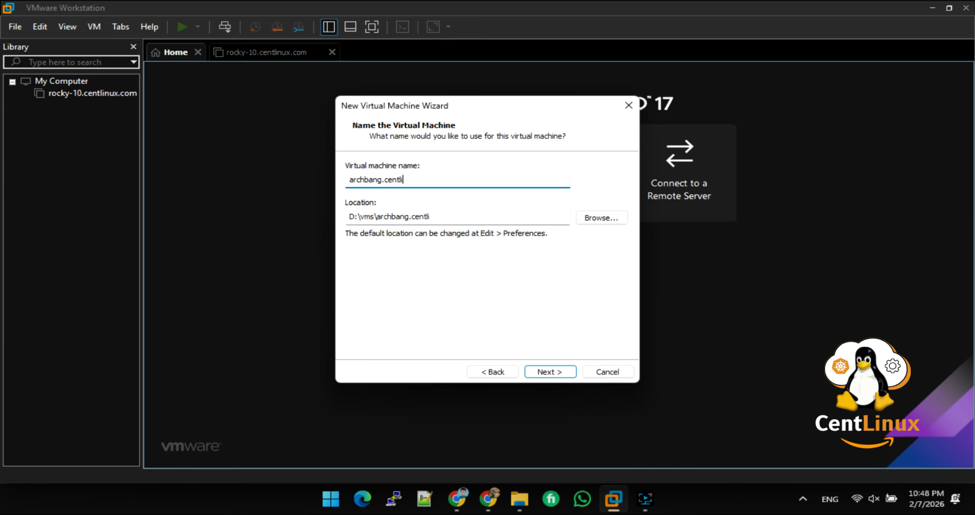
{"action": "type", "text": "nux.com"}
{"action": "left_click", "coordinate": [562, 376]}
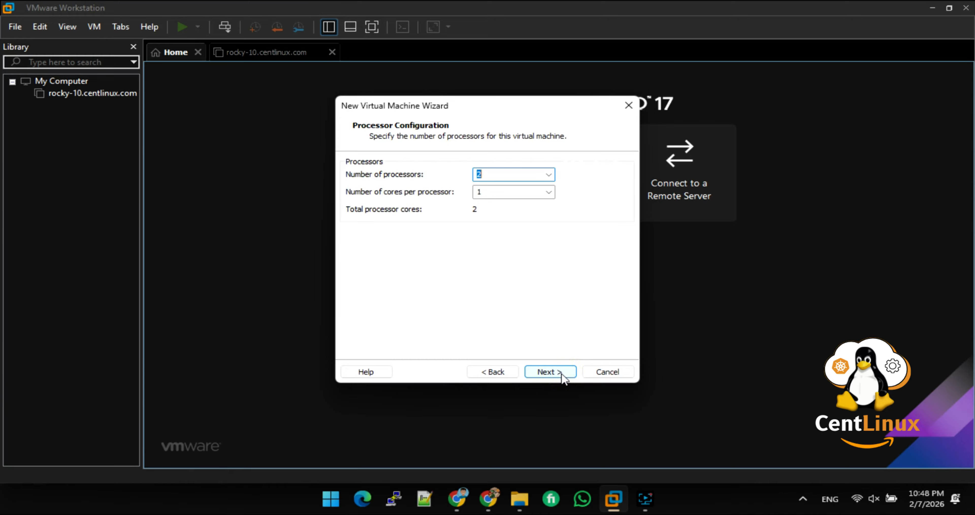
- Set 2 cores per processor and 4096 MB memory, keeping NAT, LSI Logic and SCSI defaults
{"action": "left_click", "coordinate": [483, 193]}
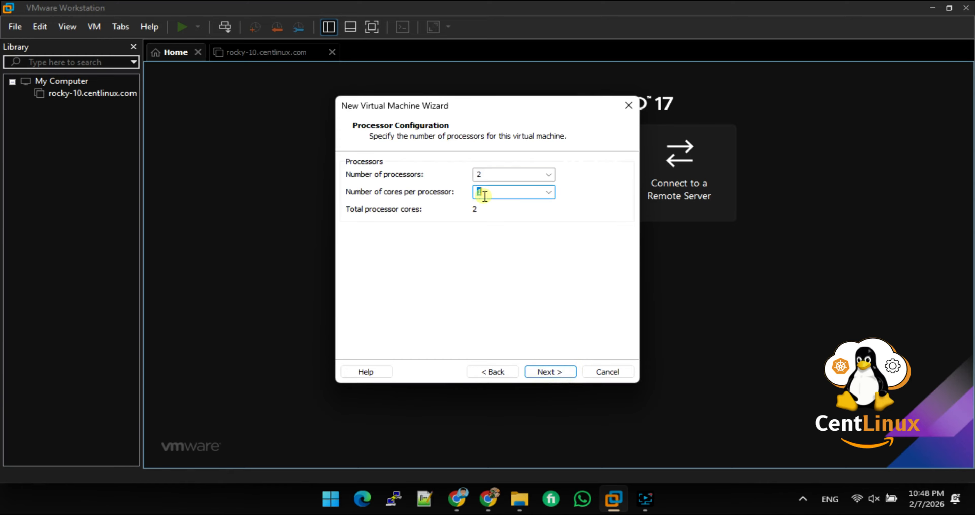
{"action": "type", "text": "2"}
{"action": "left_click", "coordinate": [562, 373]}
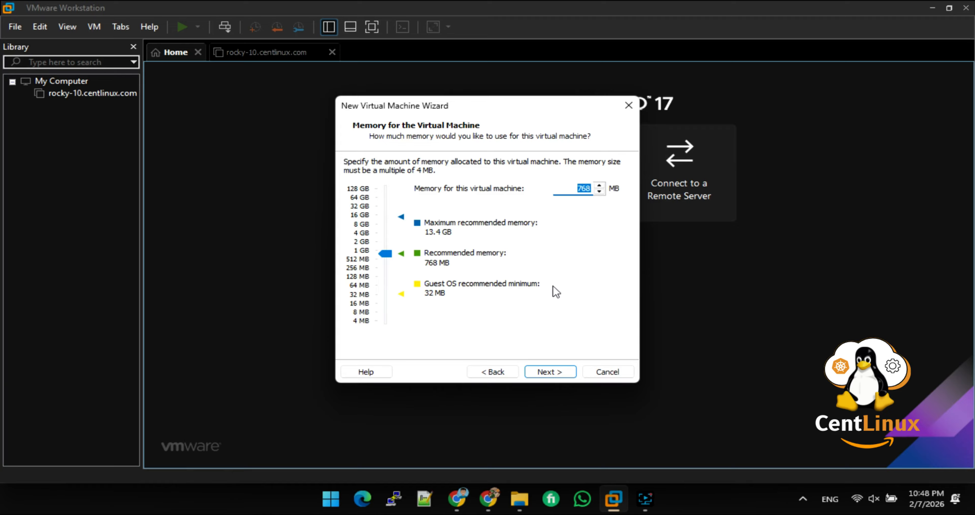
{"action": "type", "text": "4096"}
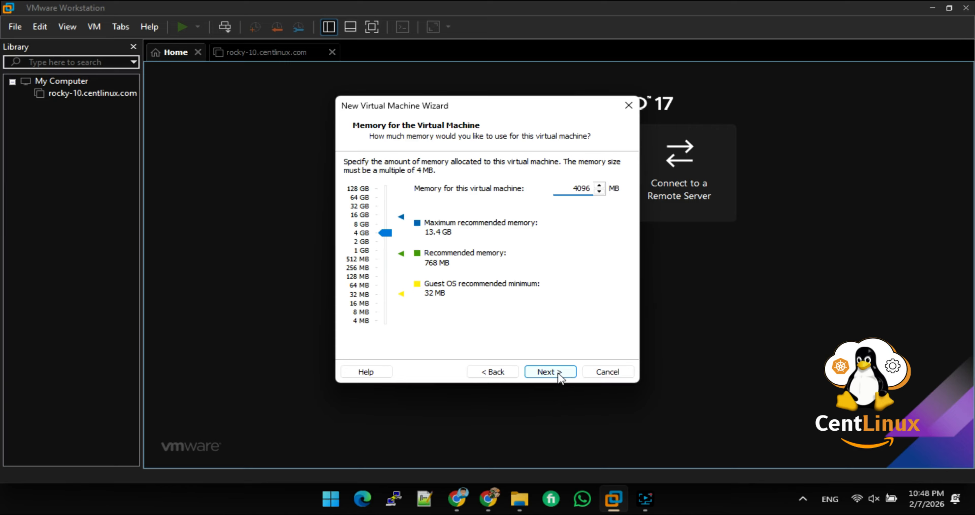
{"action": "left_click", "coordinate": [549, 372]}
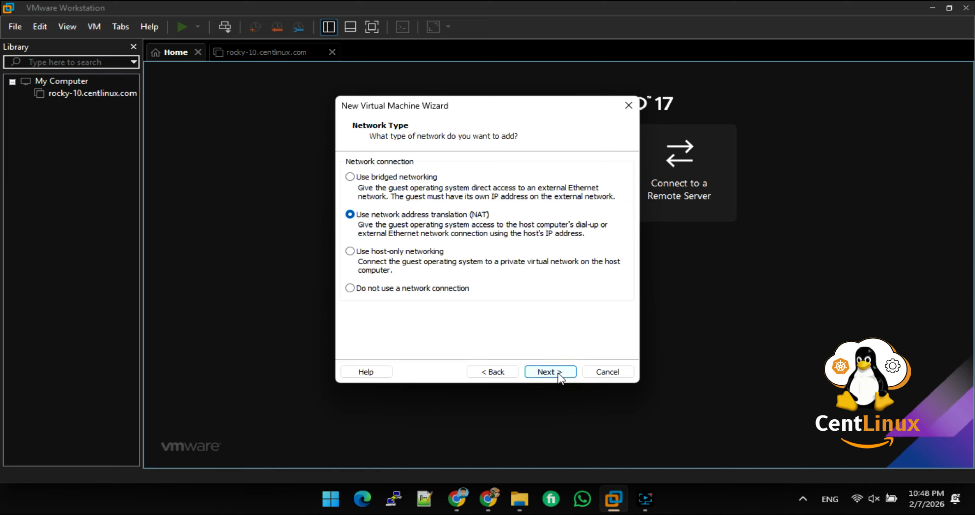
{"action": "left_click", "coordinate": [557, 372]}
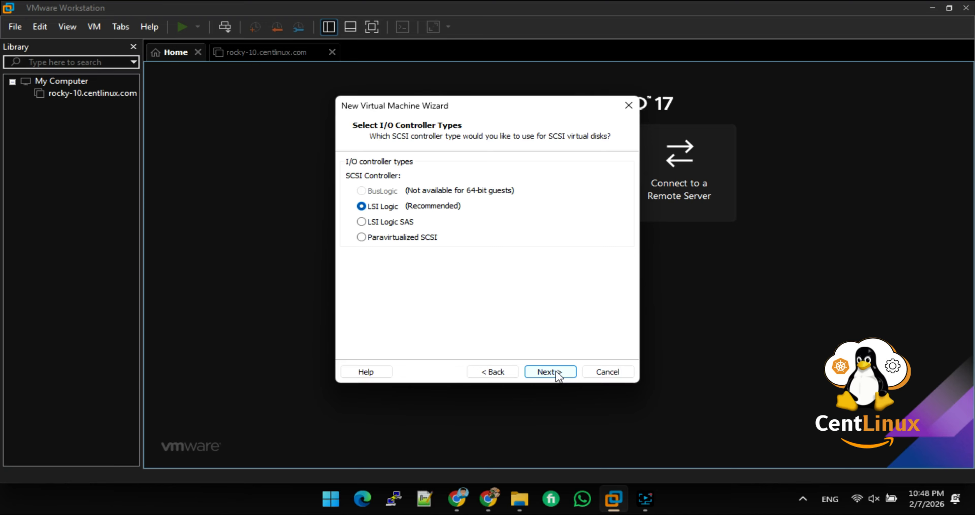
{"action": "left_click", "coordinate": [557, 372]}
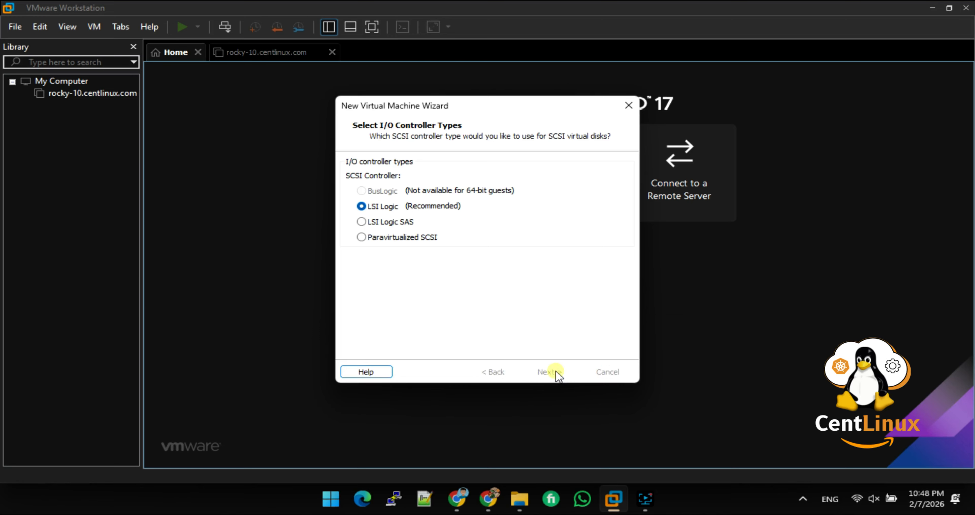
{"action": "left_click", "coordinate": [557, 372]}
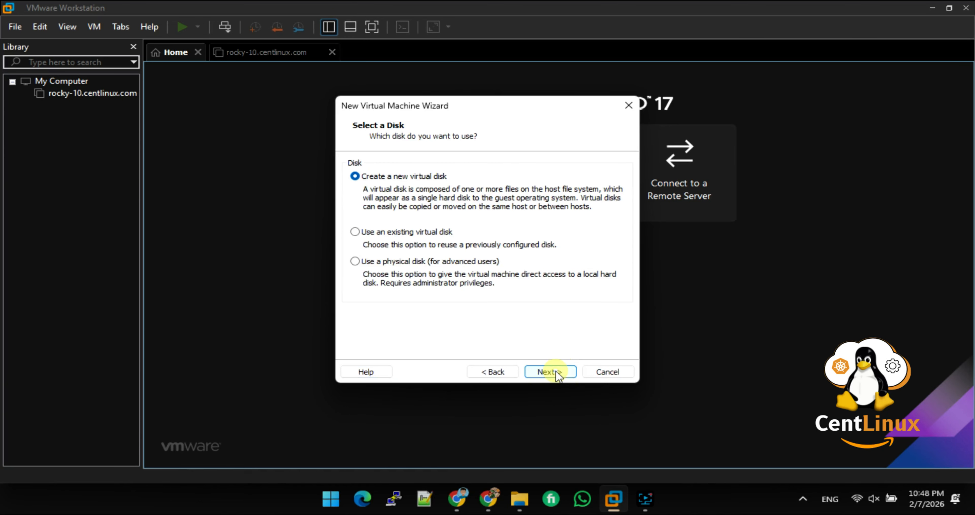
- Create a new 20 GB virtual disk and finish the wizard to create the VM
{"action": "left_click", "coordinate": [556, 372]}
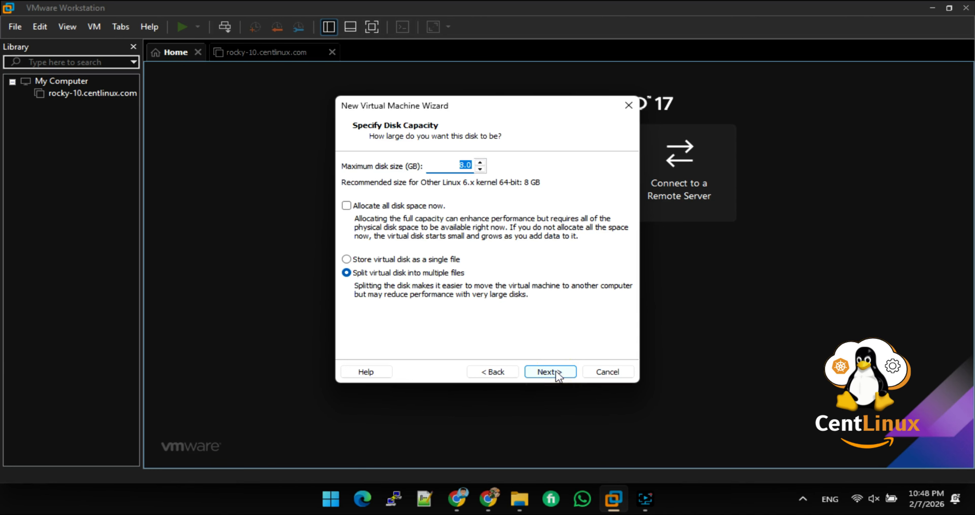
{"action": "type", "text": "20"}
{"action": "left_click", "coordinate": [557, 372]}
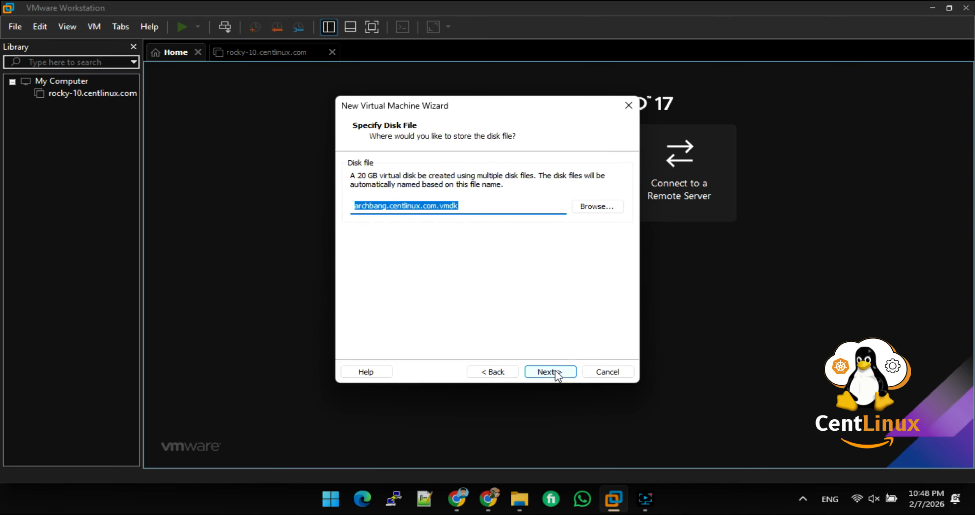
{"action": "left_click", "coordinate": [556, 373]}
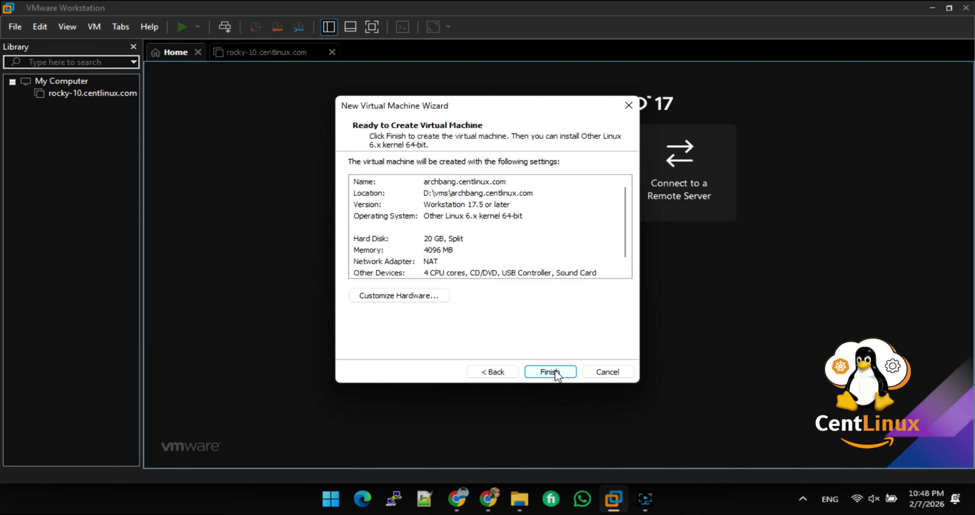
{"action": "left_click", "coordinate": [555, 370]}
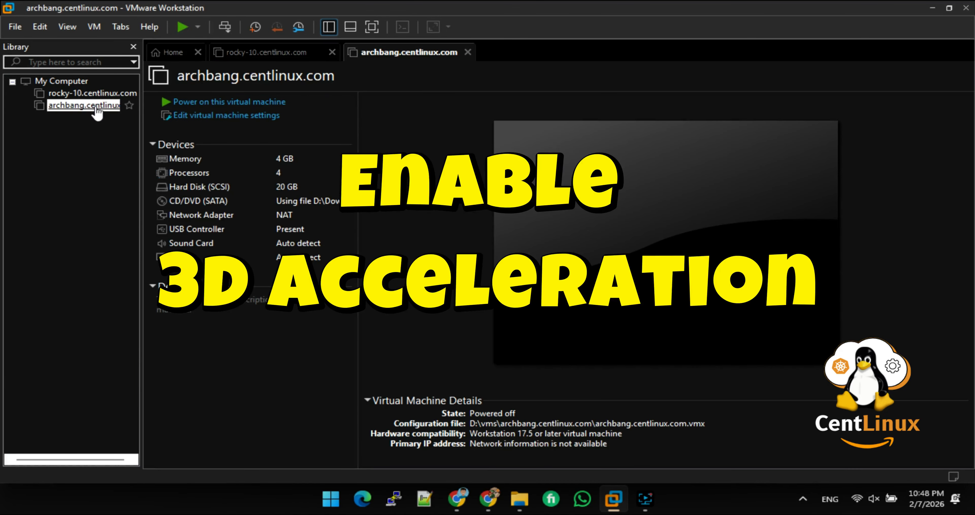
- Enable Accelerate 3D graphics in the archbang VM's Display settings and save
{"action": "right_click", "coordinate": [97, 108]}
{"action": "left_click", "coordinate": [163, 373]}
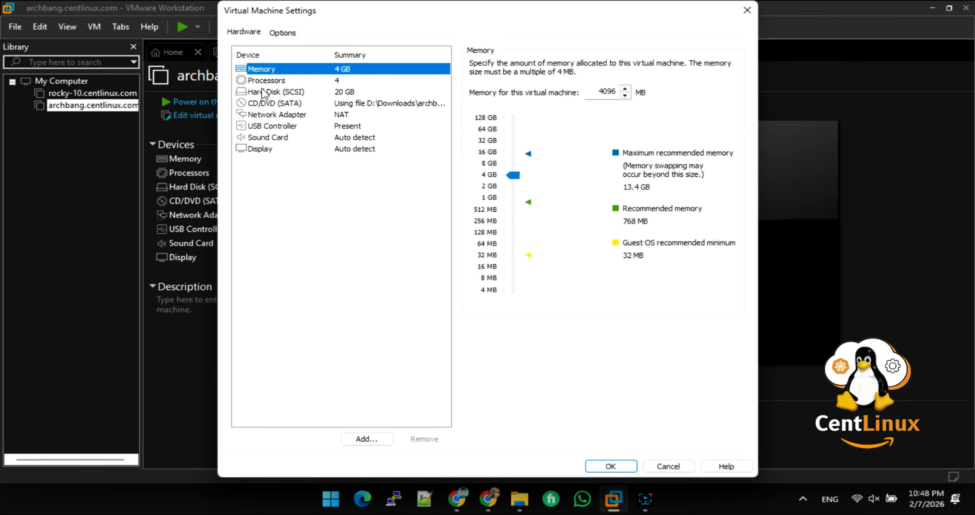
{"action": "left_click", "coordinate": [265, 149]}
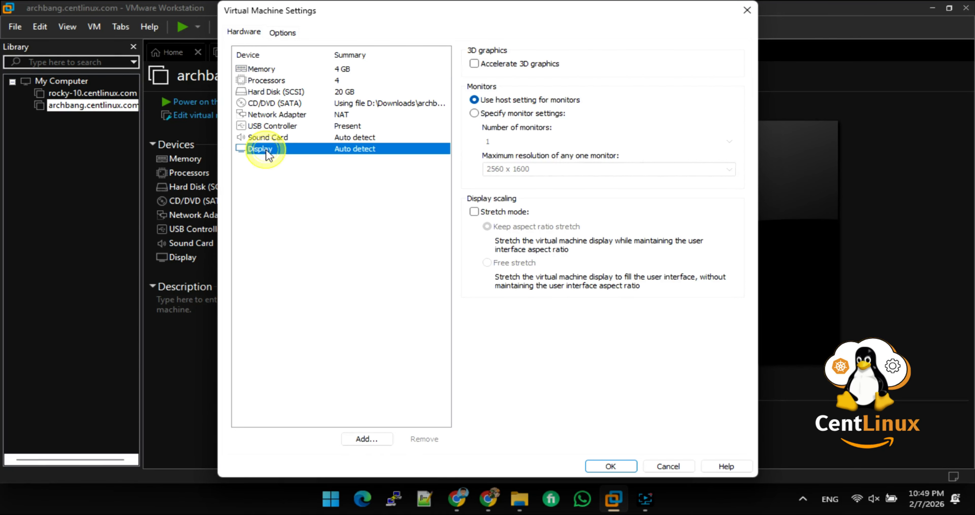
{"action": "left_click", "coordinate": [474, 63]}
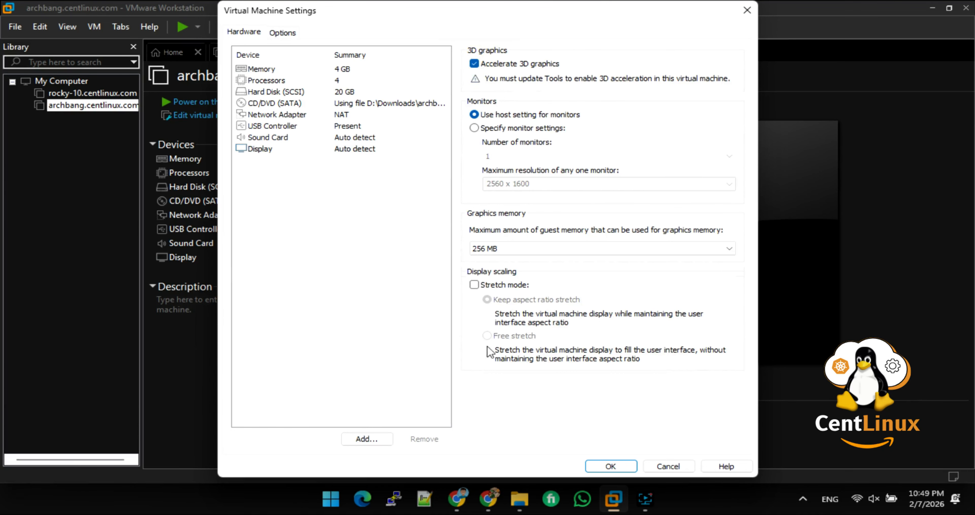
{"action": "left_click", "coordinate": [615, 466]}
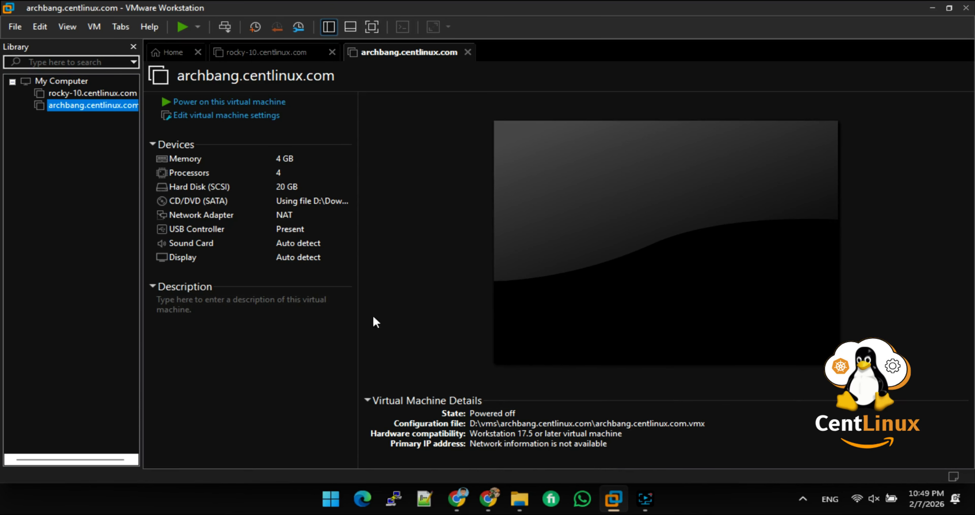
- Power on the archbang.centlinux.com VM and hide the Library sidebar while it boots
{"action": "left_click", "coordinate": [210, 99]}
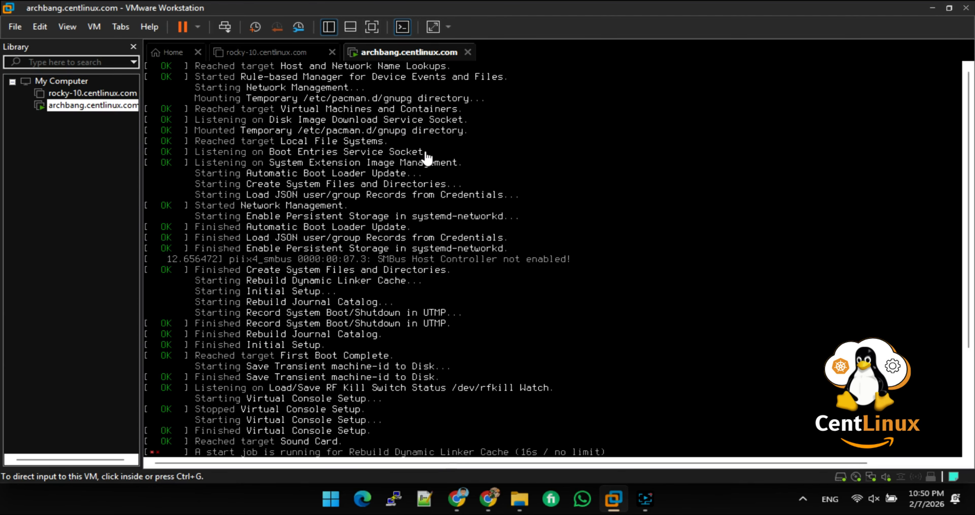
{"action": "left_click", "coordinate": [133, 47]}
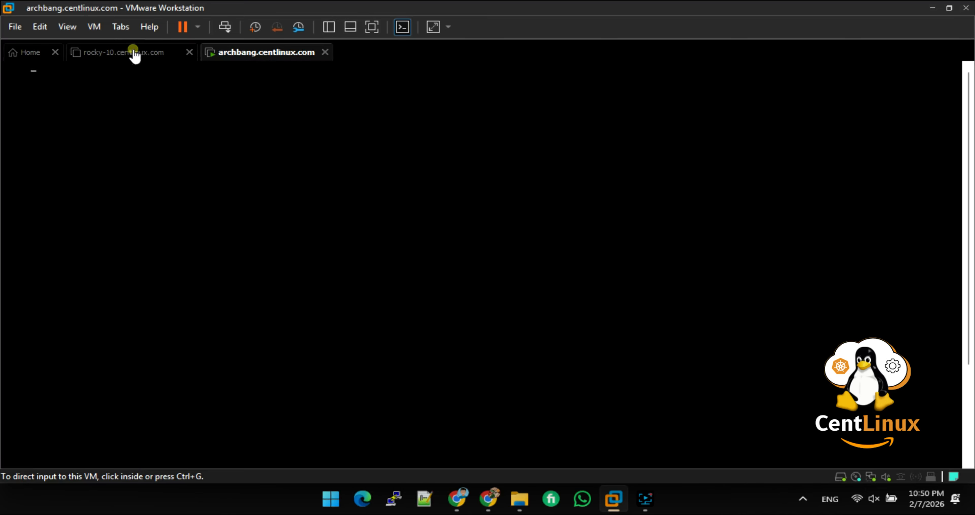
- Switch the VM console to full screen
{"action": "left_click", "coordinate": [208, 167]}
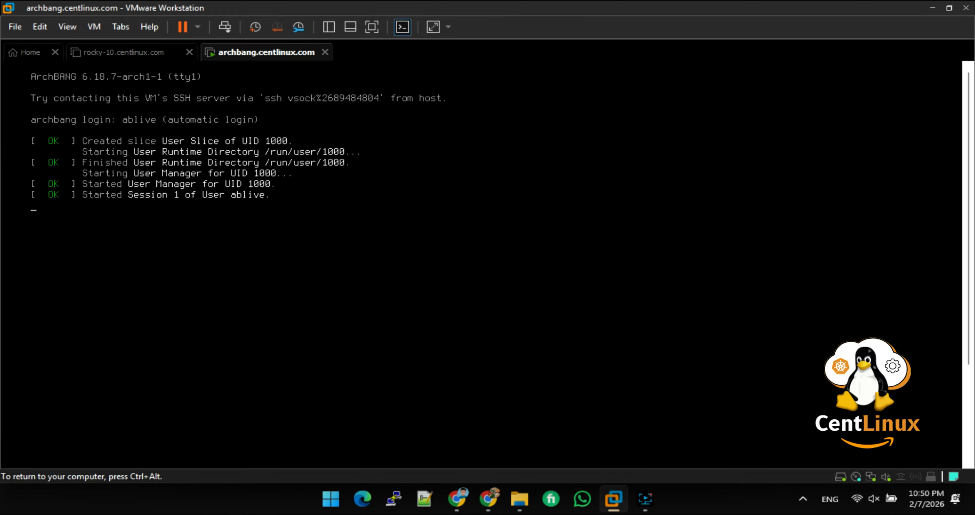
{"action": "key", "text": "ctrl+alt"}
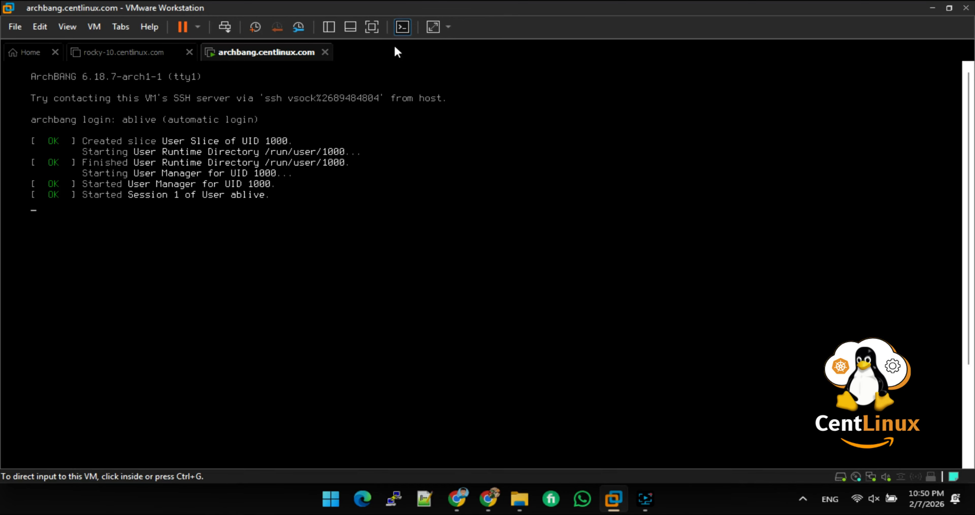
{"action": "left_click", "coordinate": [372, 26]}
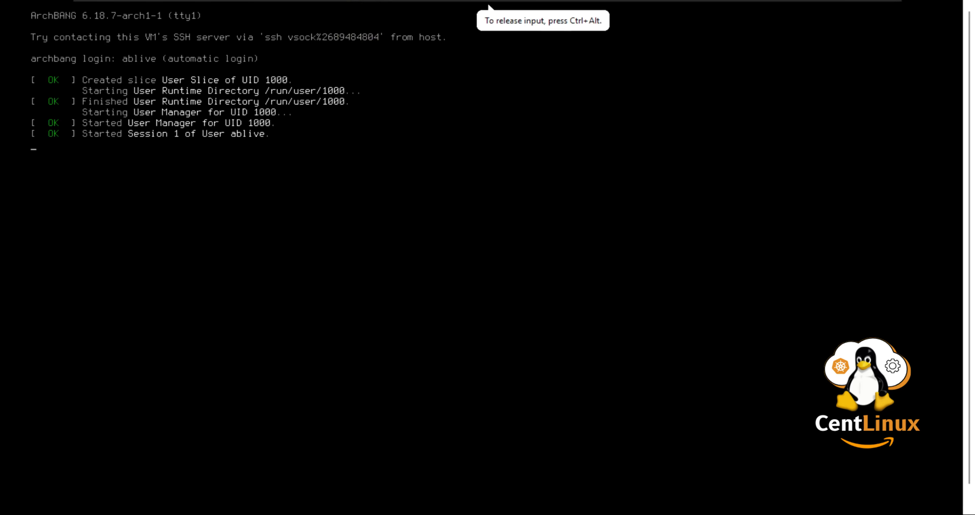
- Launch the ArchBang installer from the guest desktop's right-click menu
{"action": "right_click", "coordinate": [439, 283]}
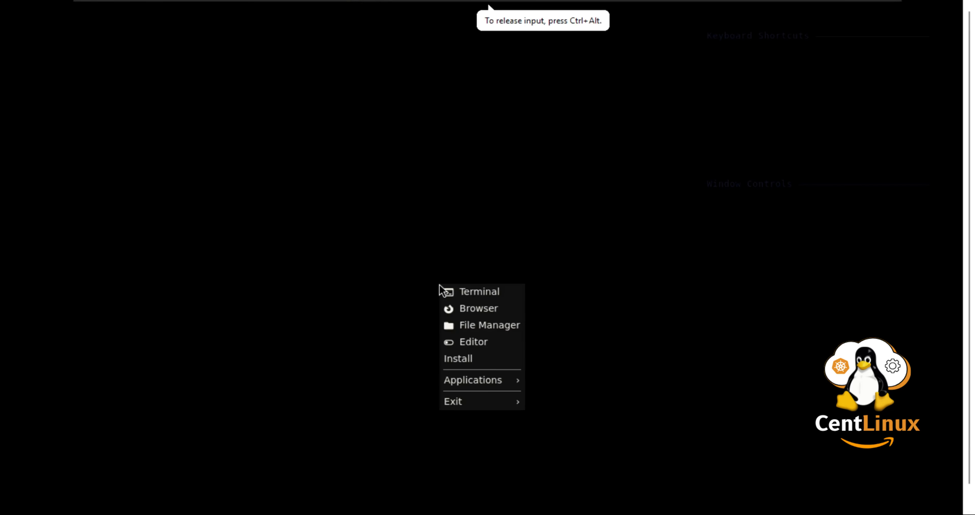
{"action": "left_click", "coordinate": [399, 250]}
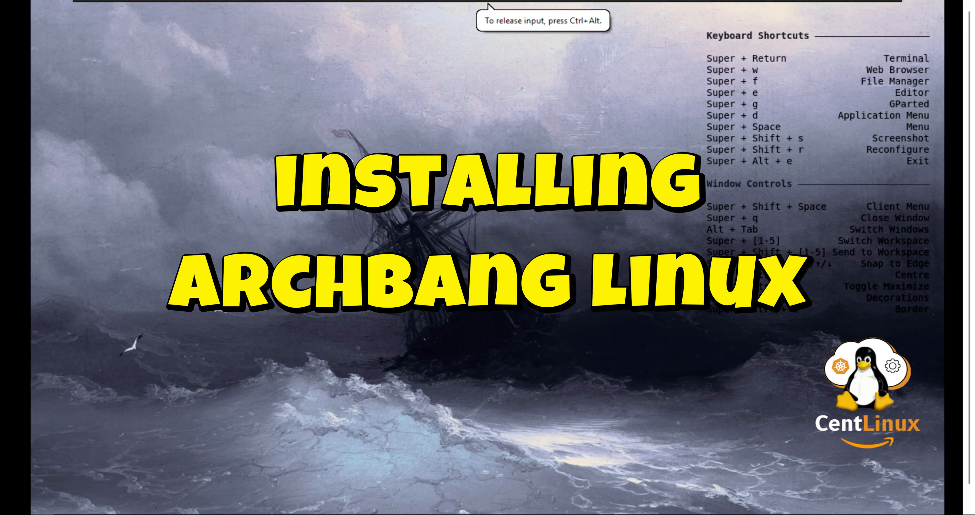
{"action": "right_click", "coordinate": [322, 133]}
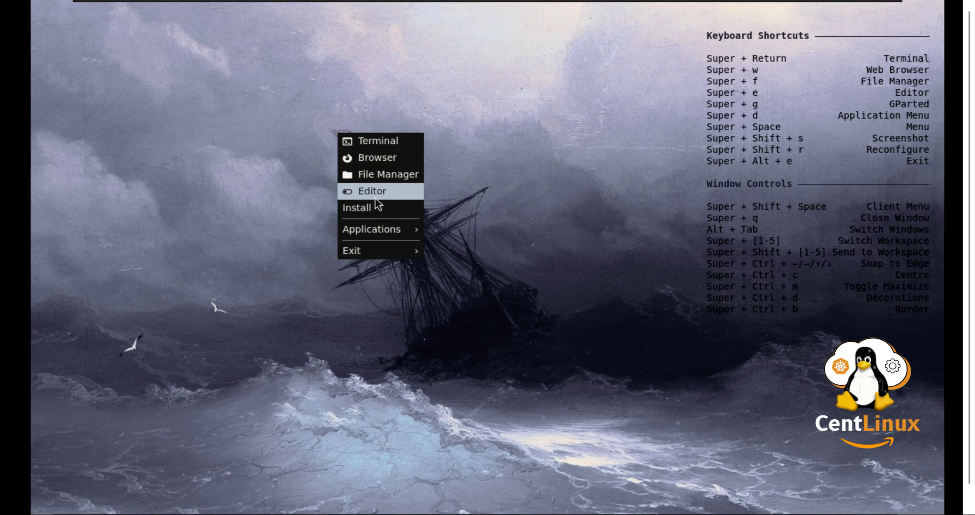
{"action": "left_click", "coordinate": [376, 208]}
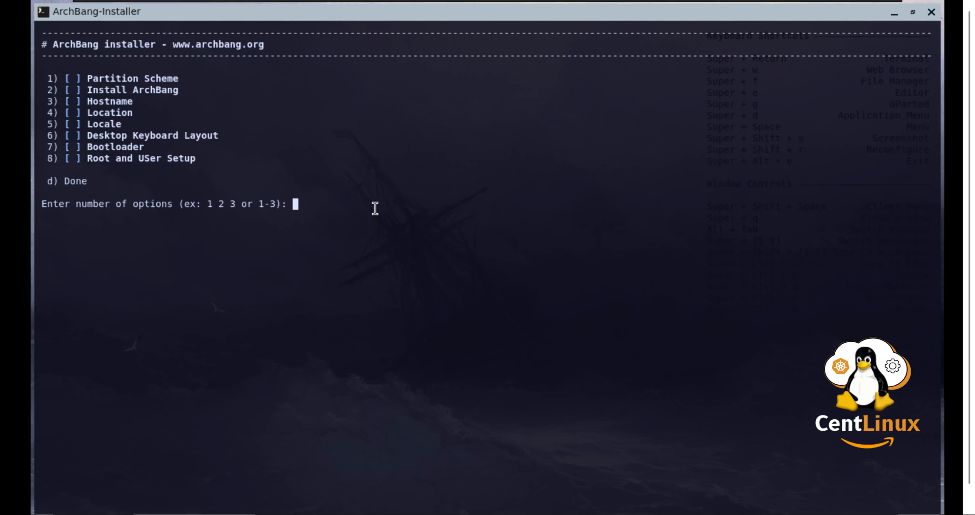
- Choose Partition Scheme, the Default scheme, fdisk, and /dev/sda as the disk
{"action": "type", "text": "1"}
{"action": "key", "text": "Return"}
{"action": "type", "text": "1"}
{"action": "key", "text": "Return"}
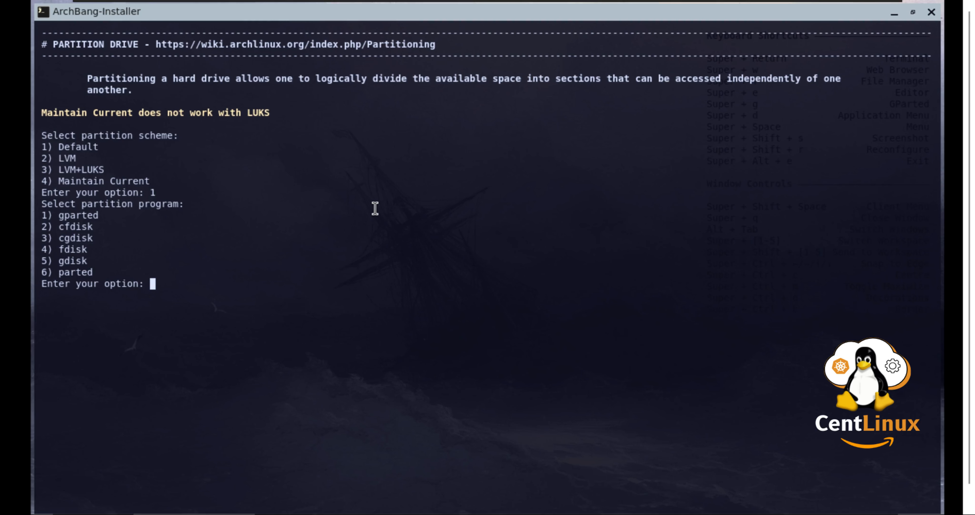
{"action": "type", "text": "4"}
{"action": "key", "text": "Return"}
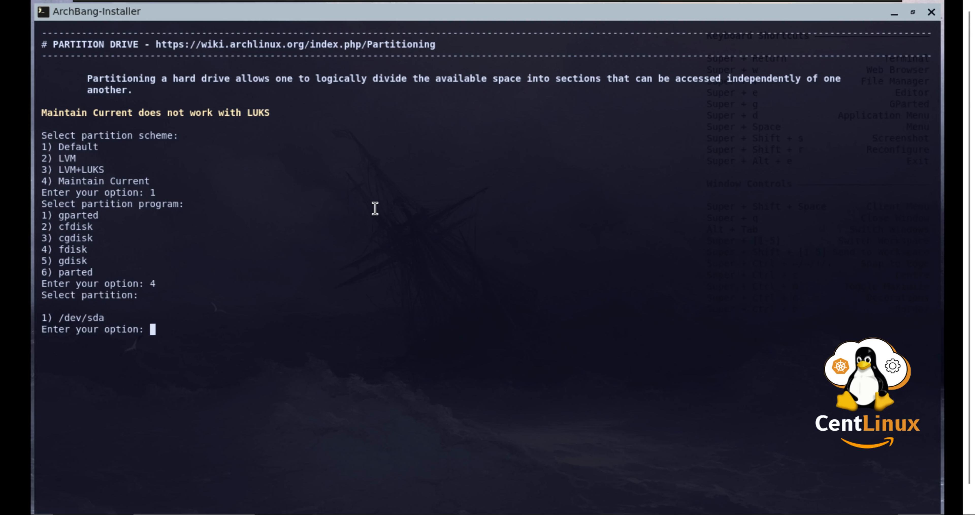
{"action": "type", "text": "1"}
{"action": "key", "text": "Return"}
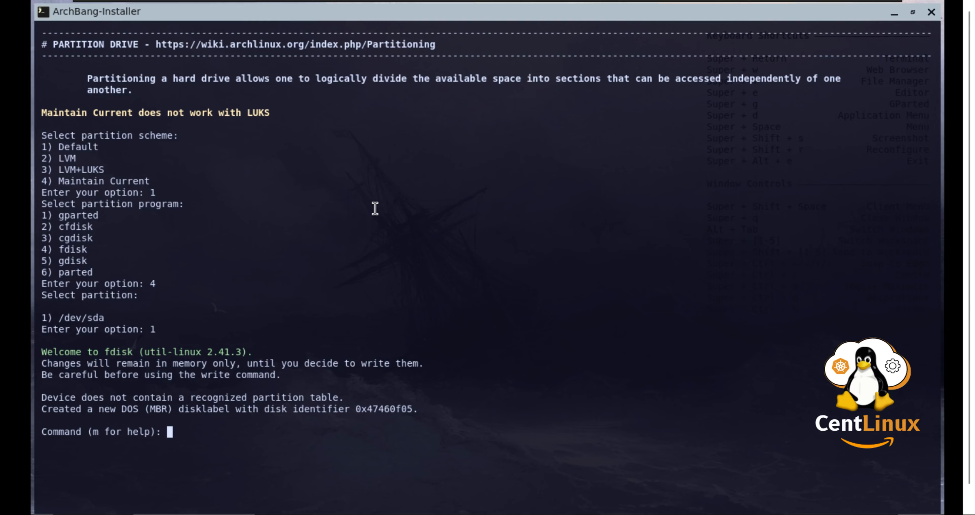
- Create one new primary partition with default values and write the table to disk
{"action": "type", "text": "n"}
{"action": "key", "text": "Return"}
{"action": "key", "text": "Return"}
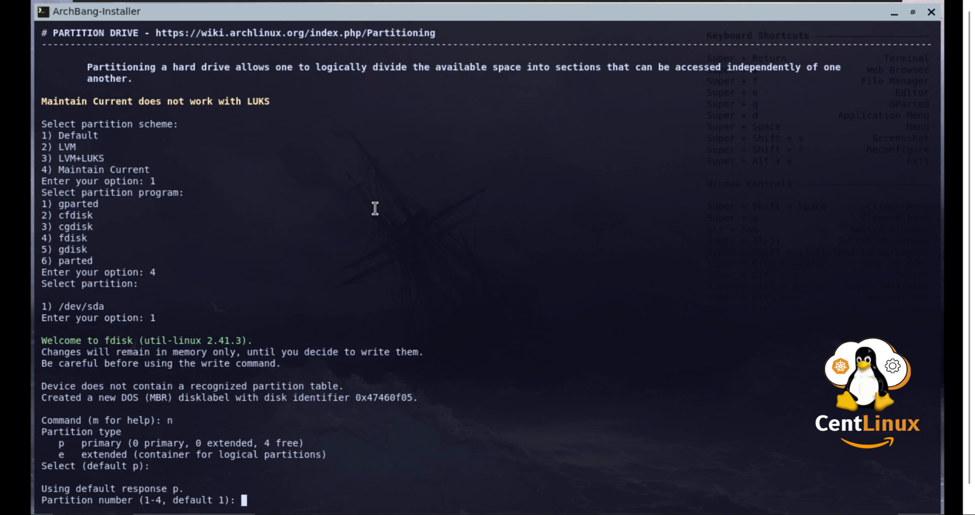
{"action": "left_click", "coordinate": [965, 496]}
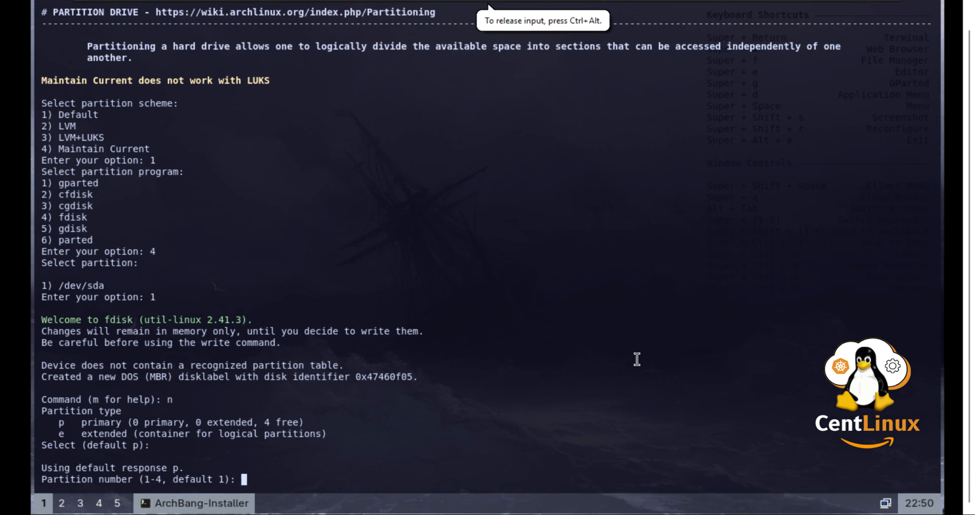
{"action": "key", "text": "Return"}
{"action": "key", "text": "Return"}
{"action": "key", "text": "Return"}
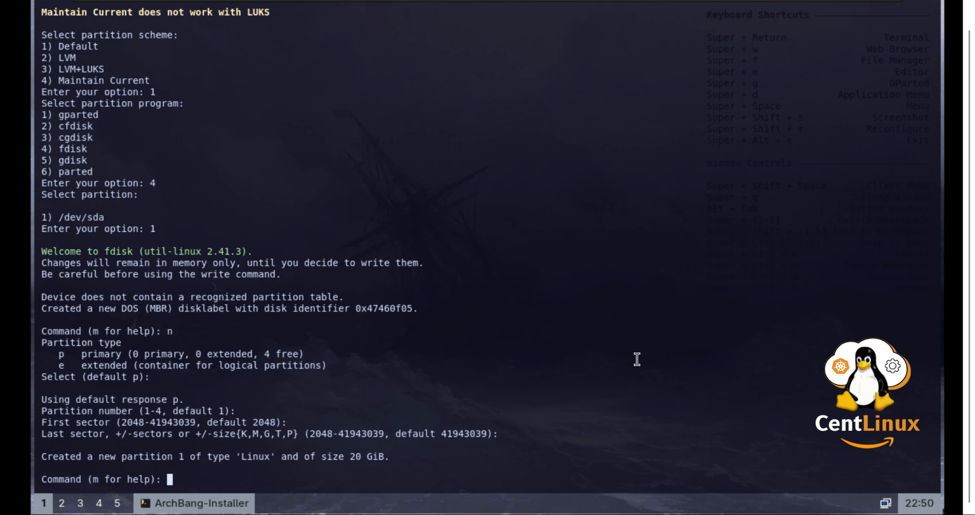
{"action": "type", "text": "w"}
{"action": "key", "text": "Return"}
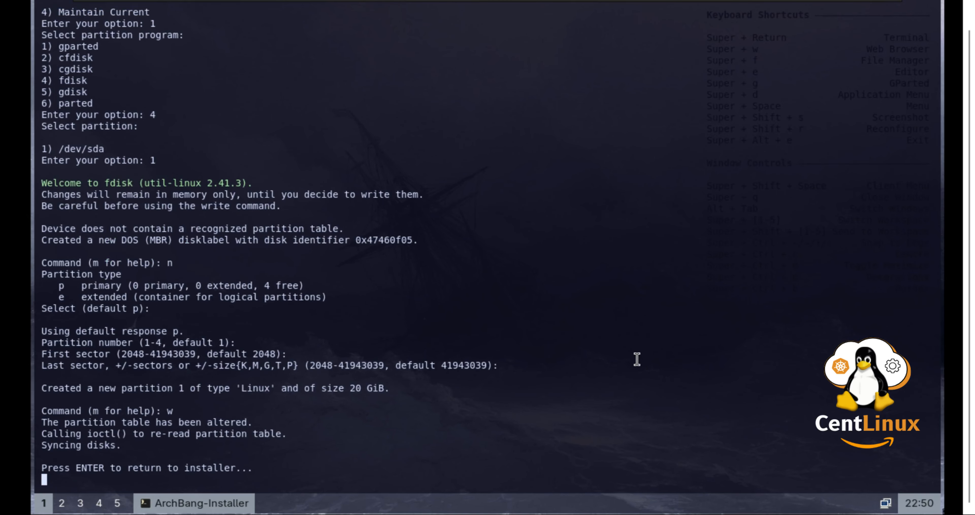
- Format /dev/sda1 as the ext4 root, choose a swap file, and return to the main menu
{"action": "key", "text": "Return"}
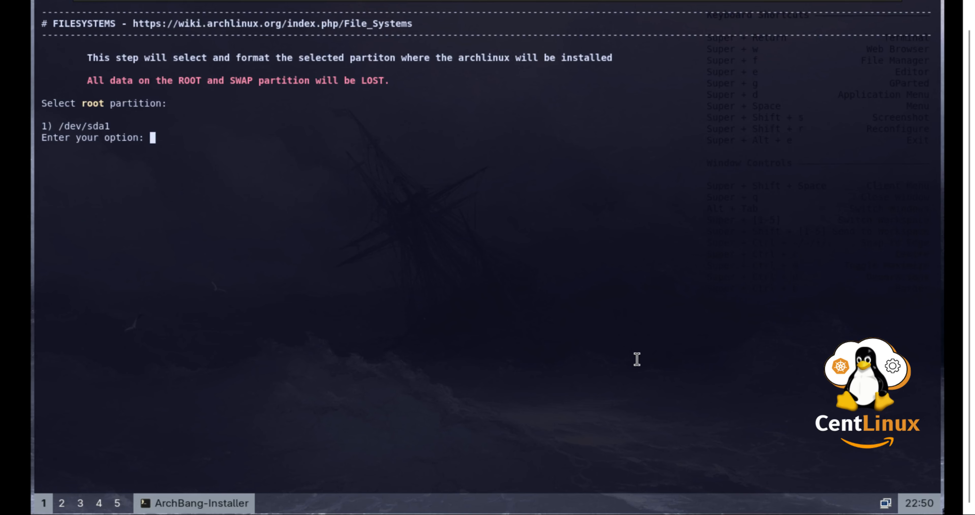
{"action": "type", "text": "1"}
{"action": "key", "text": "Return"}
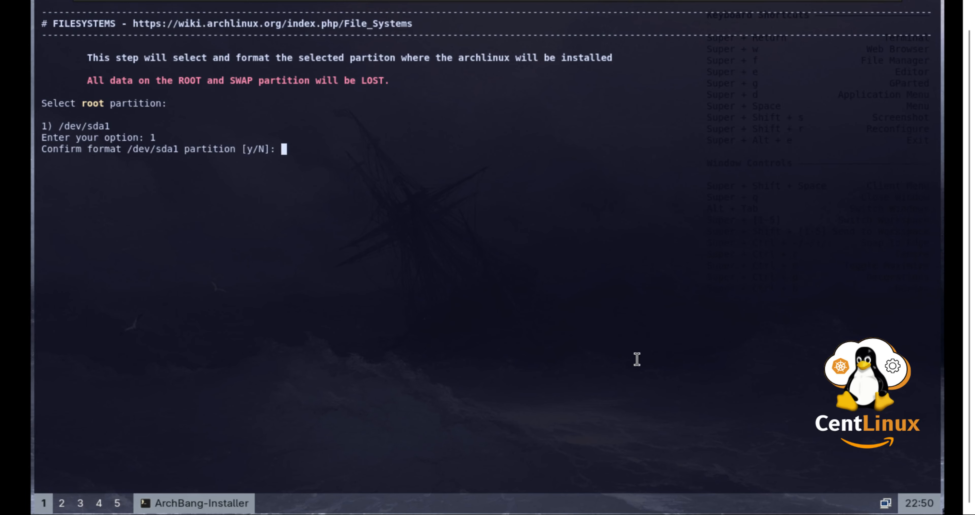
{"action": "type", "text": "y"}
{"action": "key", "text": "Return"}
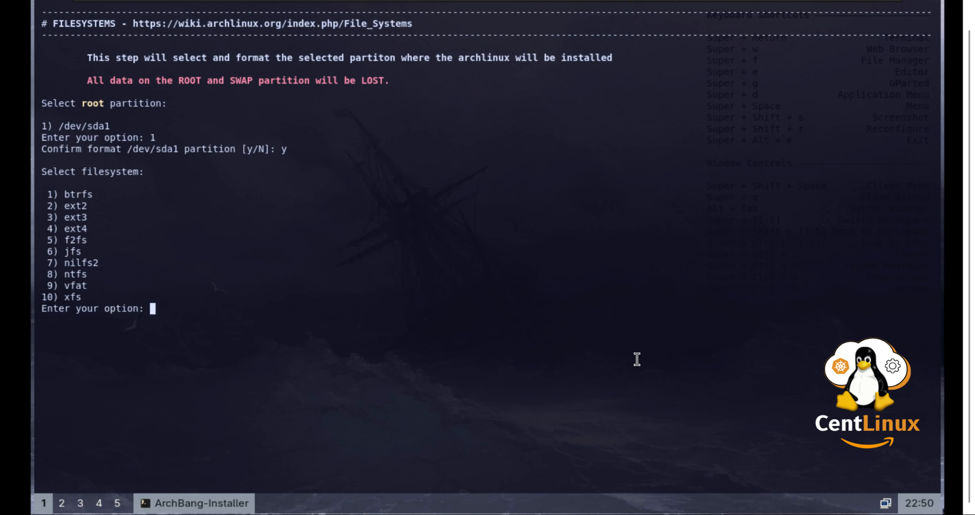
{"action": "type", "text": "4"}
{"action": "key", "text": "Return"}
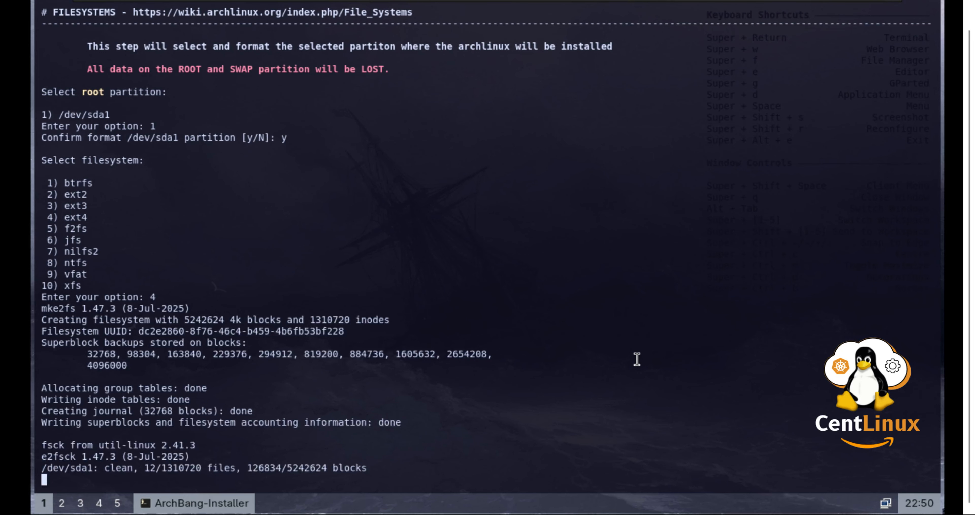
{"action": "type", "text": "2"}
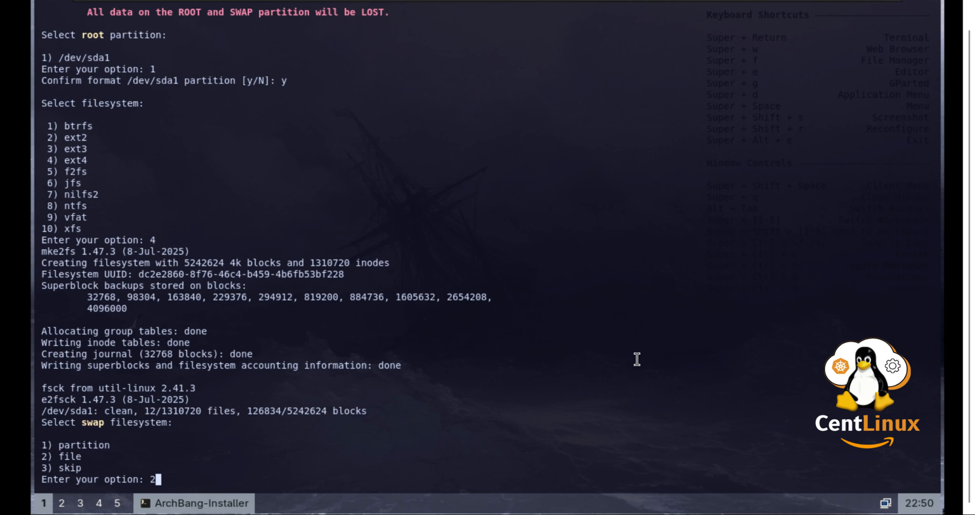
{"action": "key", "text": "Return"}
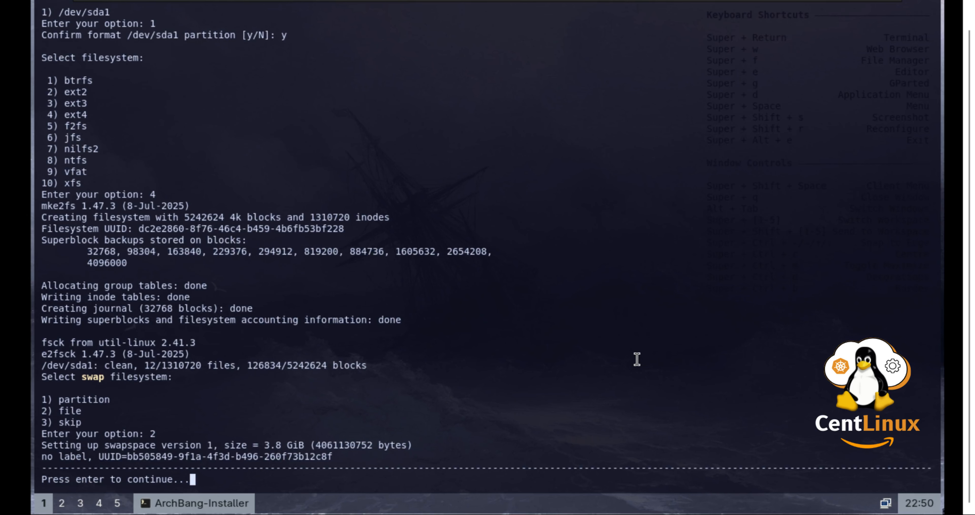
{"action": "key", "text": "Return"}
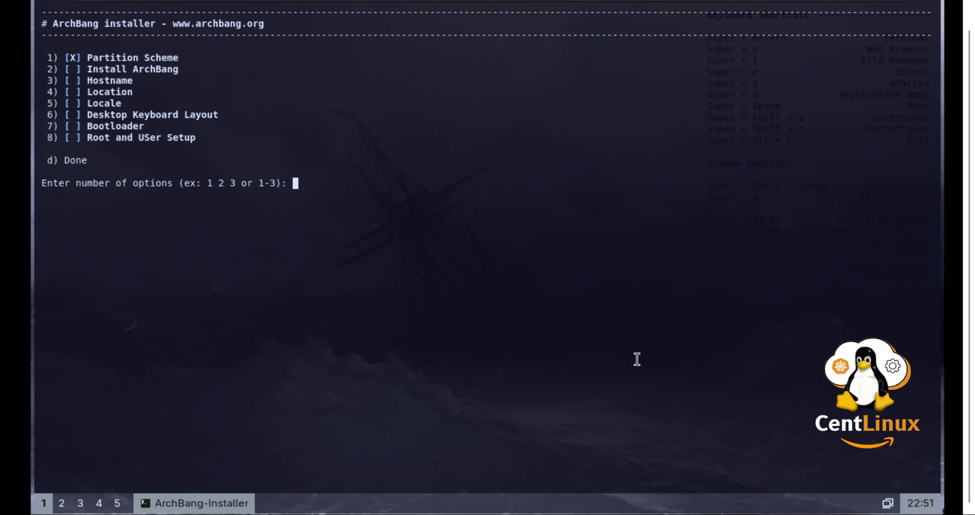
- Run installer option 2 to install the ArchBang base system, then return to the menu after mkinitcpio finishes
{"action": "type", "text": "2"}
{"action": "key", "text": "Return"}
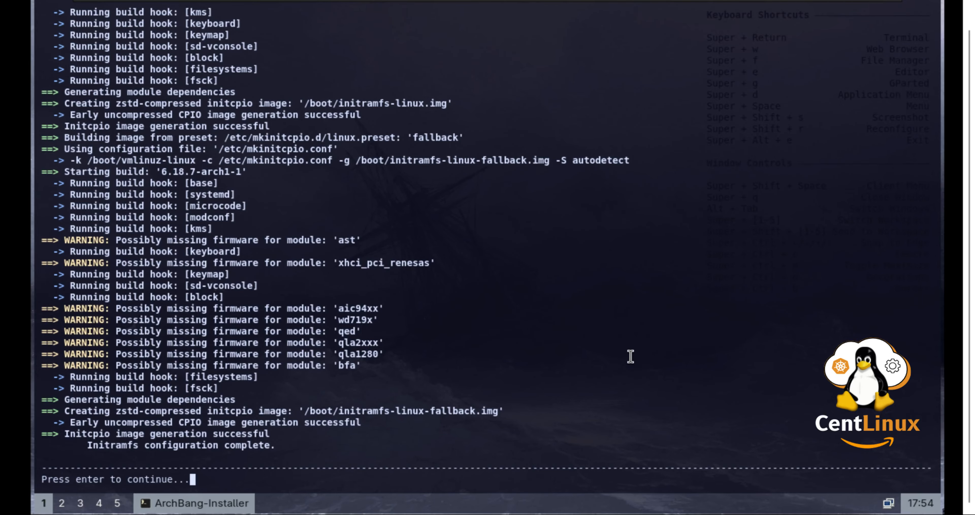
{"action": "key", "text": "Return"}
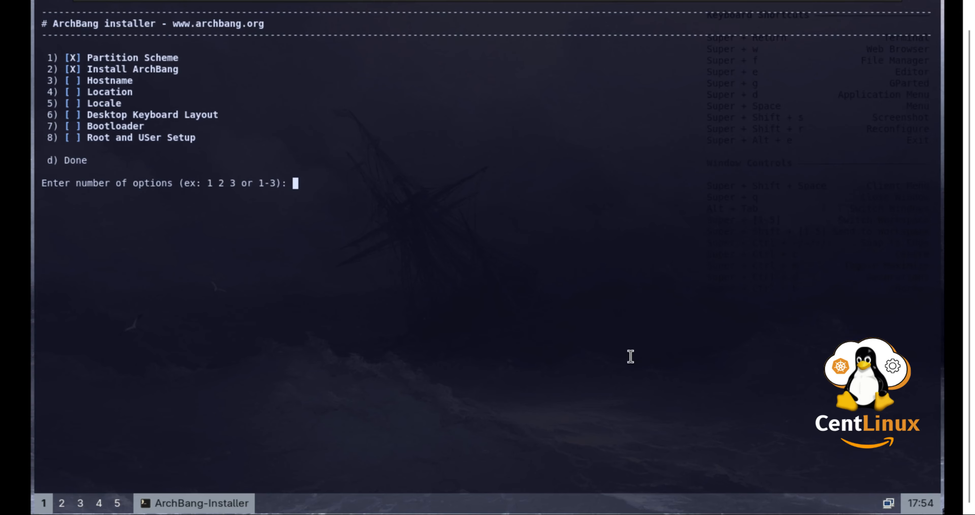
- Set the hostname to archbang.centlinux.com using installer option 3
{"action": "type", "text": "3"}
{"action": "key", "text": "Return"}
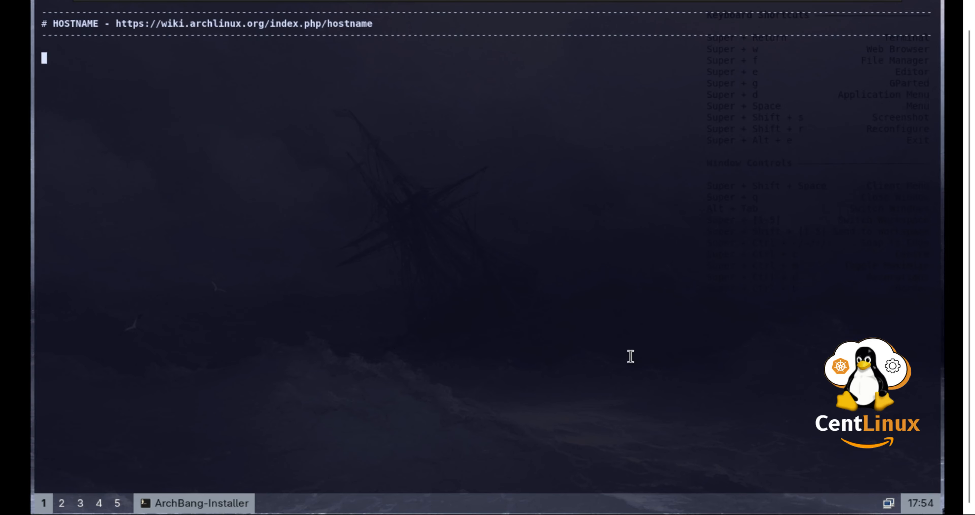
{"action": "type", "text": "a"}
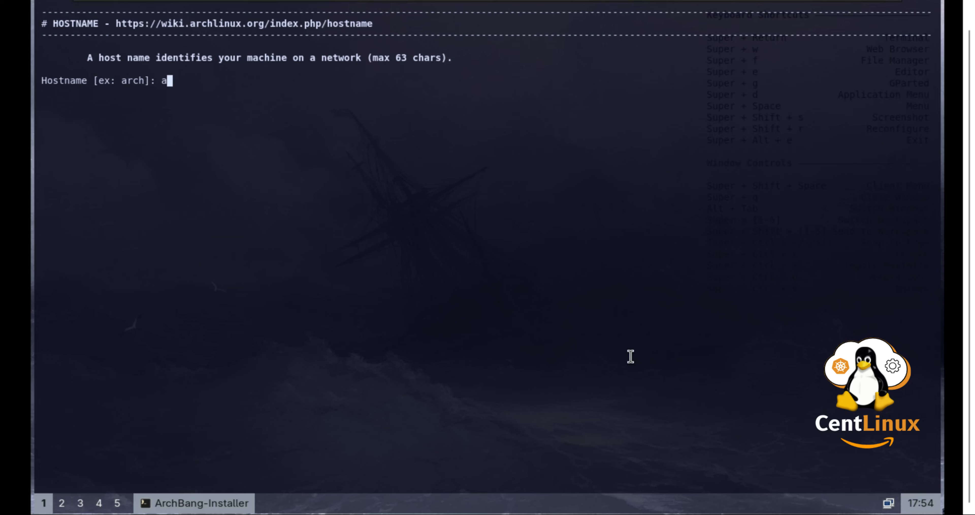
{"action": "type", "text": "rchbang.centlinu"}
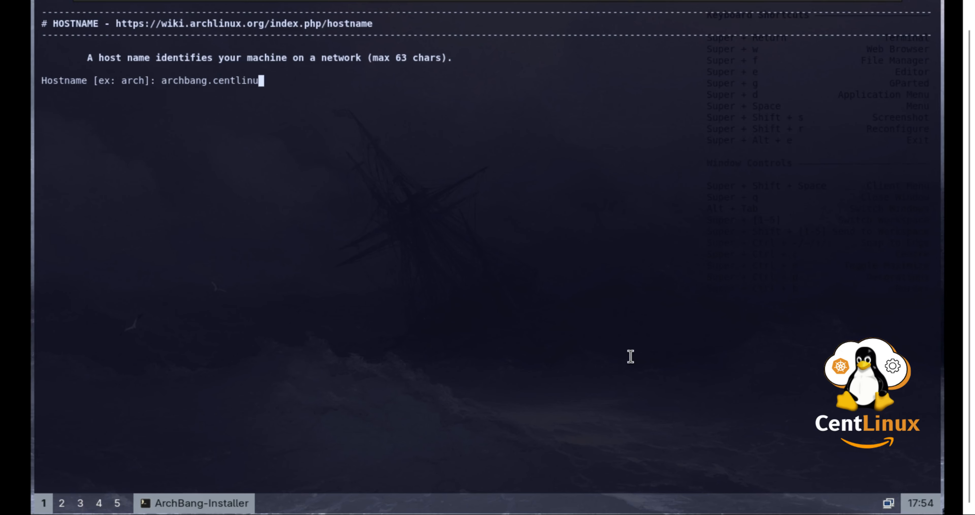
{"action": "type", "text": "x.com"}
{"action": "key", "text": "Return"}
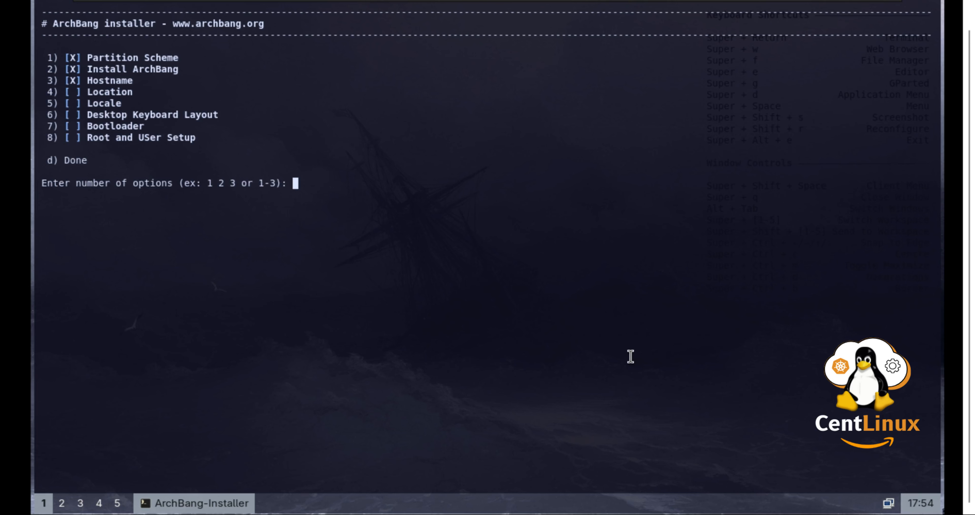
- Set the timezone to America/Chicago (region 2, city 40) and confirm it
{"action": "type", "text": "4"}
{"action": "key", "text": "Return"}
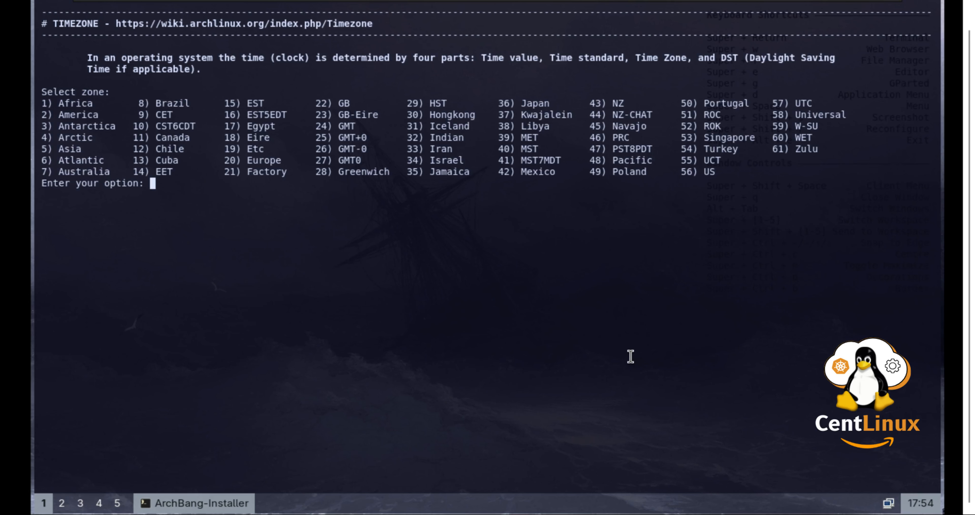
{"action": "type", "text": "2"}
{"action": "key", "text": "Return"}
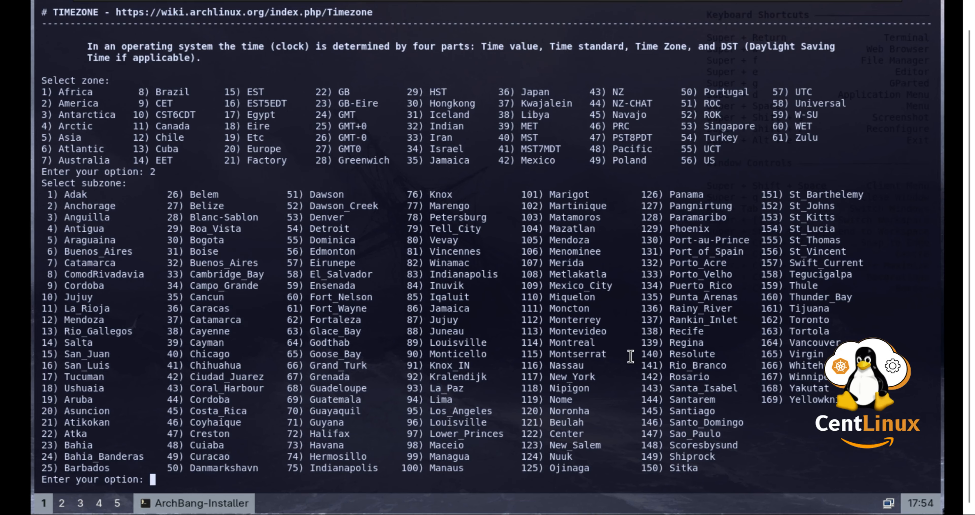
{"action": "type", "text": "40"}
{"action": "key", "text": "Return"}
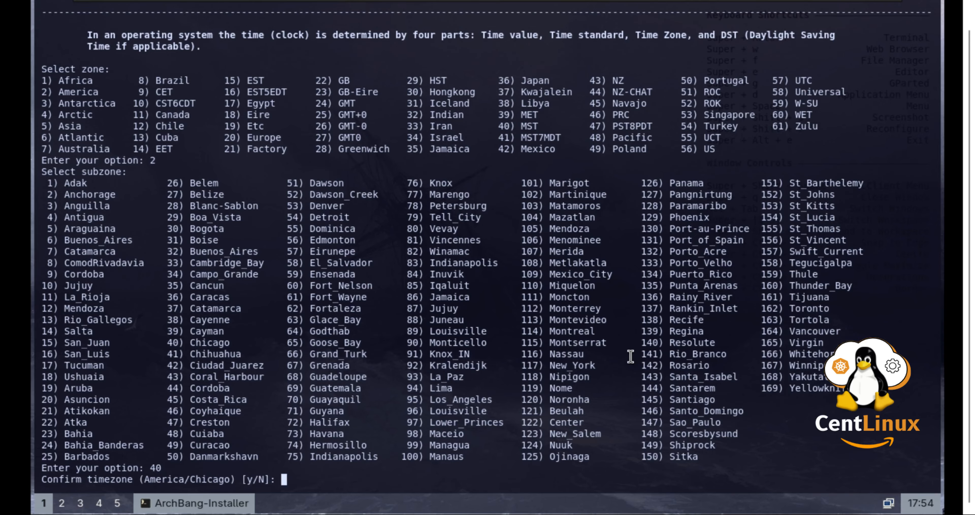
{"action": "type", "text": "y"}
{"action": "key", "text": "Return"}
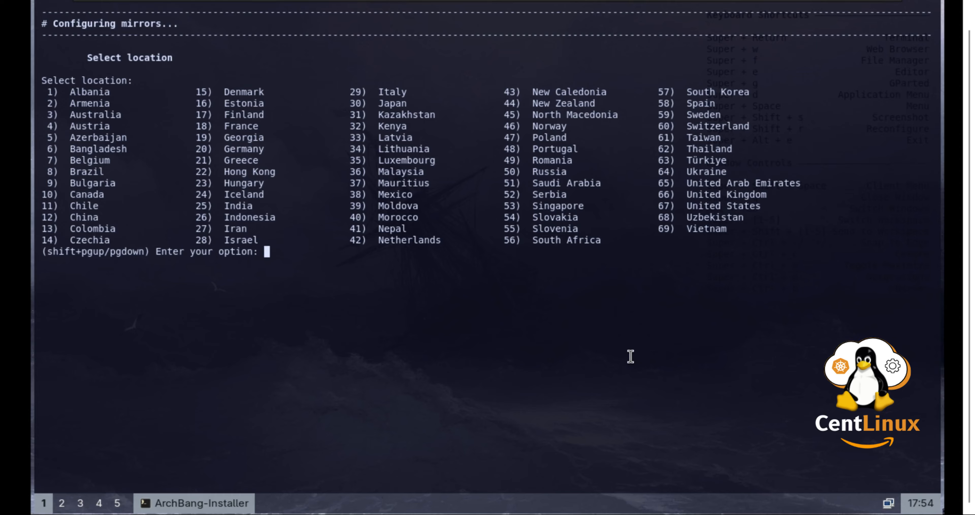
- Choose Georgia (19) as the mirror location and confirm it
{"action": "type", "text": "19"}
{"action": "key", "text": "Return"}
{"action": "type", "text": "y"}
{"action": "key", "text": "Return"}
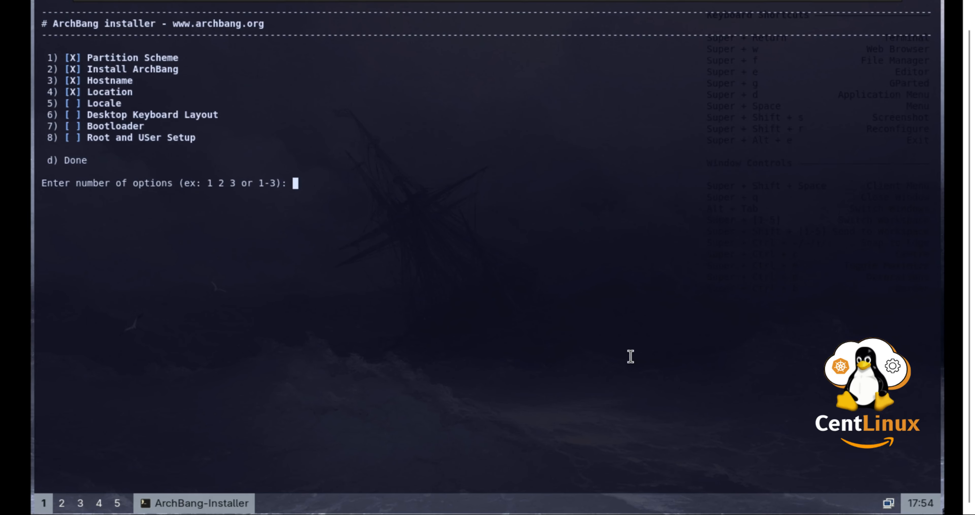
- Set the system locale to en_US (entry 94) via option 5 and confirm it
{"action": "type", "text": "5"}
{"action": "key", "text": "Return"}
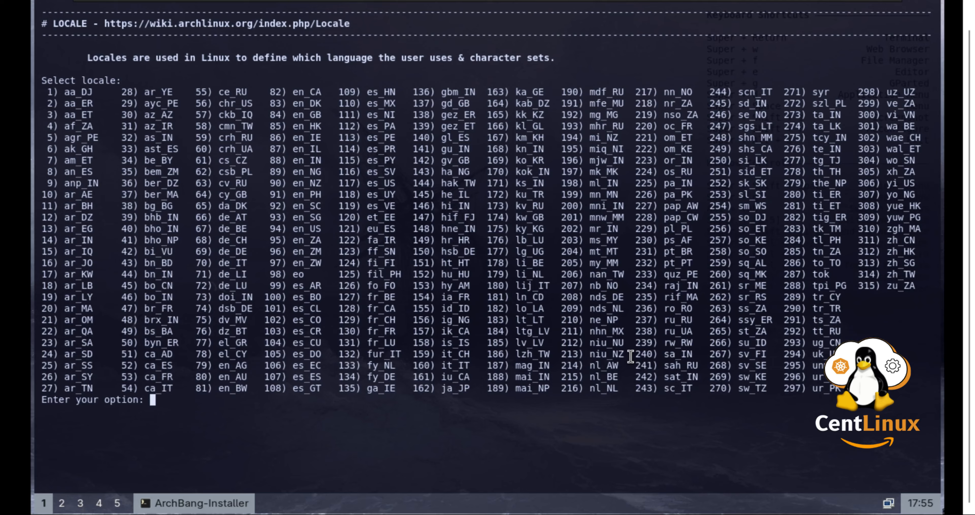
{"action": "type", "text": "94"}
{"action": "key", "text": "Return"}
{"action": "type", "text": "y"}
{"action": "key", "text": "Return"}
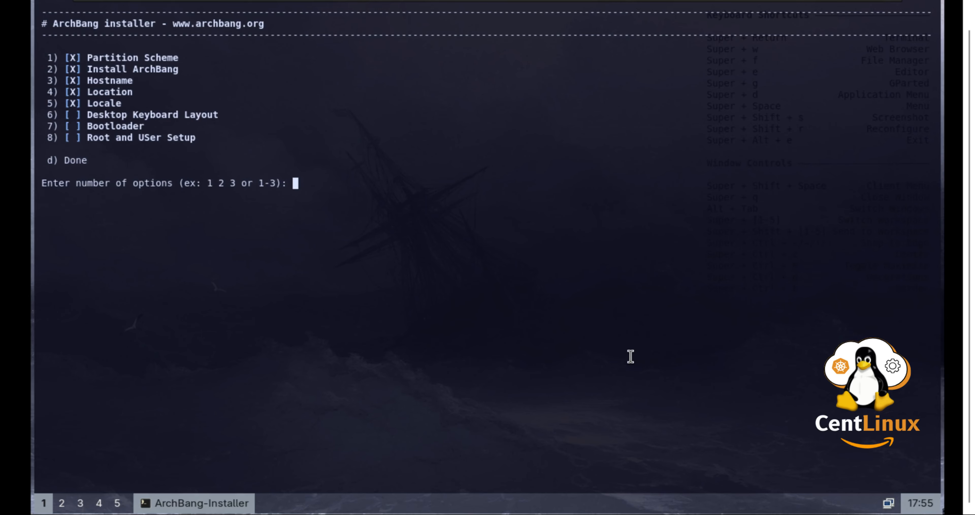
- Set the desktop keyboard layout to the us keymap (entry 96) via option 6 and confirm
{"action": "type", "text": "6"}
{"action": "key", "text": "Return"}
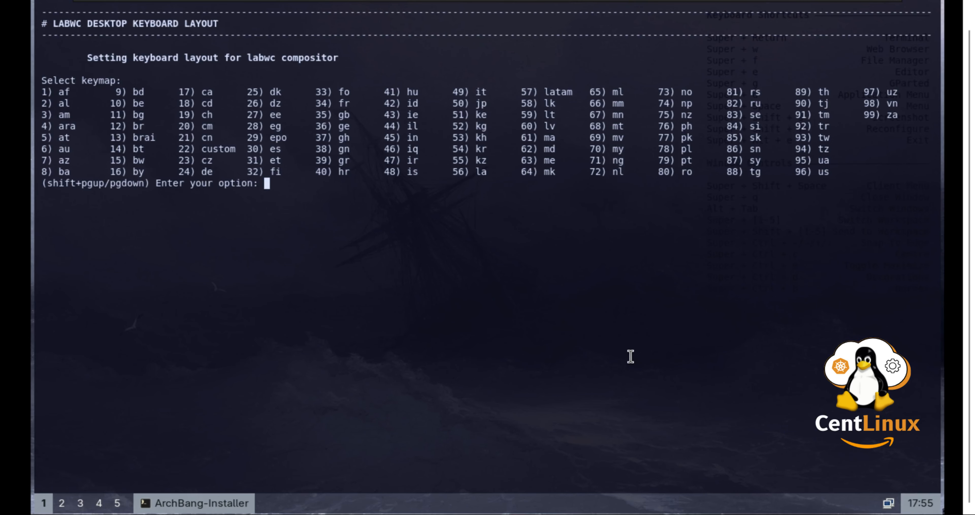
{"action": "type", "text": "96"}
{"action": "key", "text": "Return"}
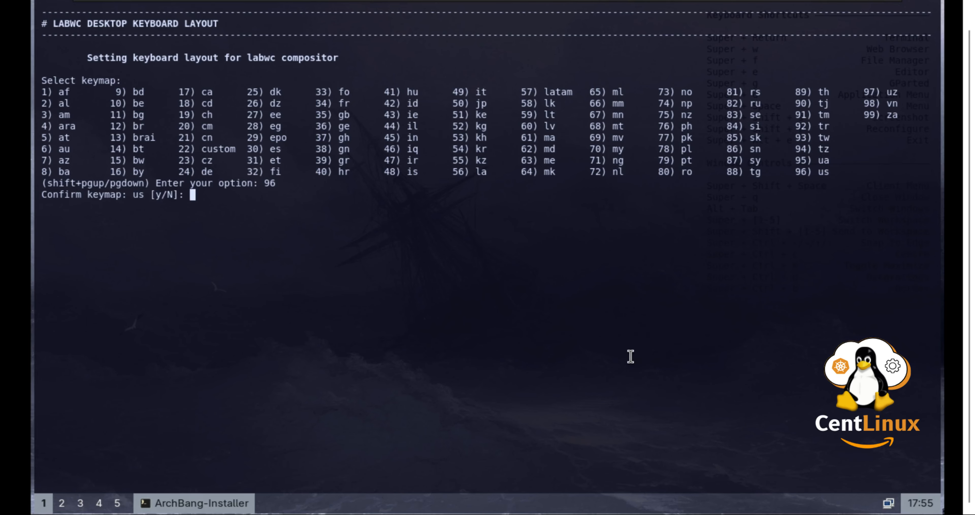
{"action": "type", "text": "y"}
{"action": "key", "text": "Return"}
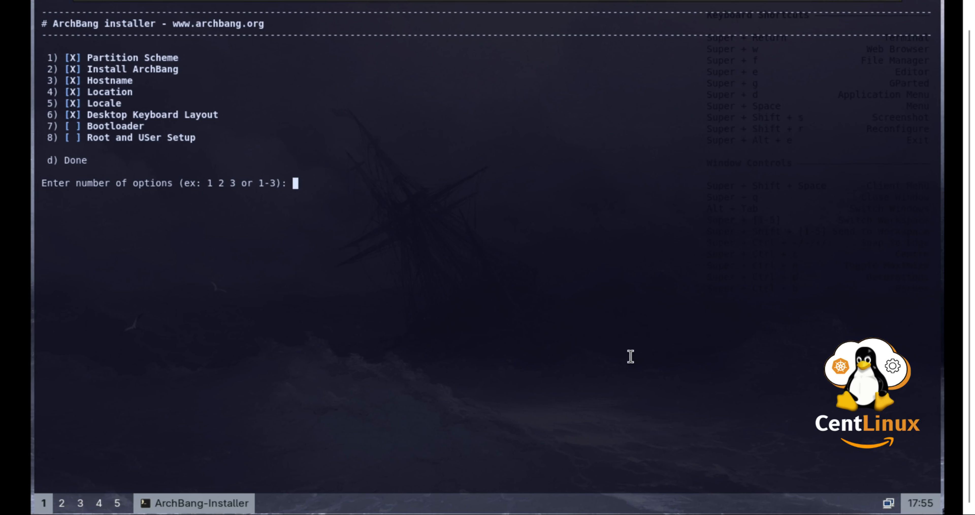
- Install the GRUB bootloader to /dev/sda with installer option 7
{"action": "type", "text": "7"}
{"action": "key", "text": "Return"}
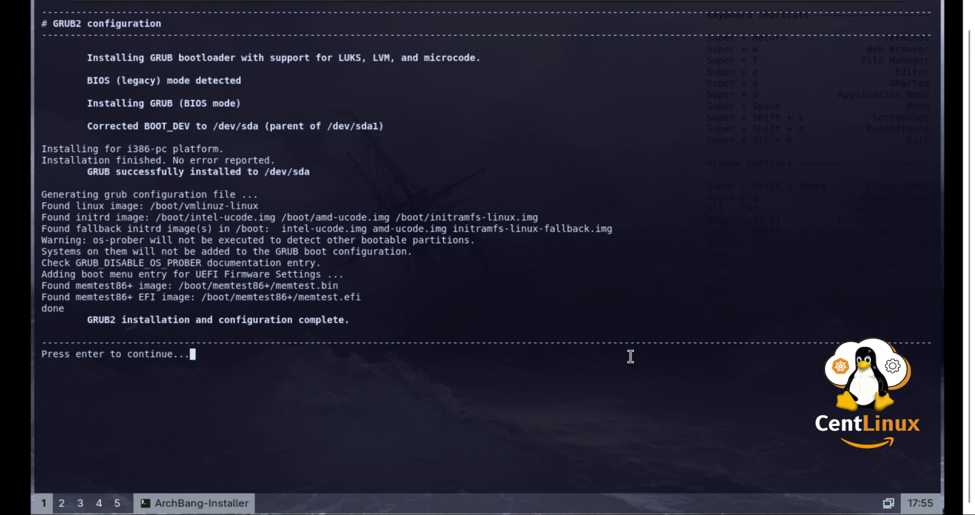
{"action": "key", "text": "Return"}
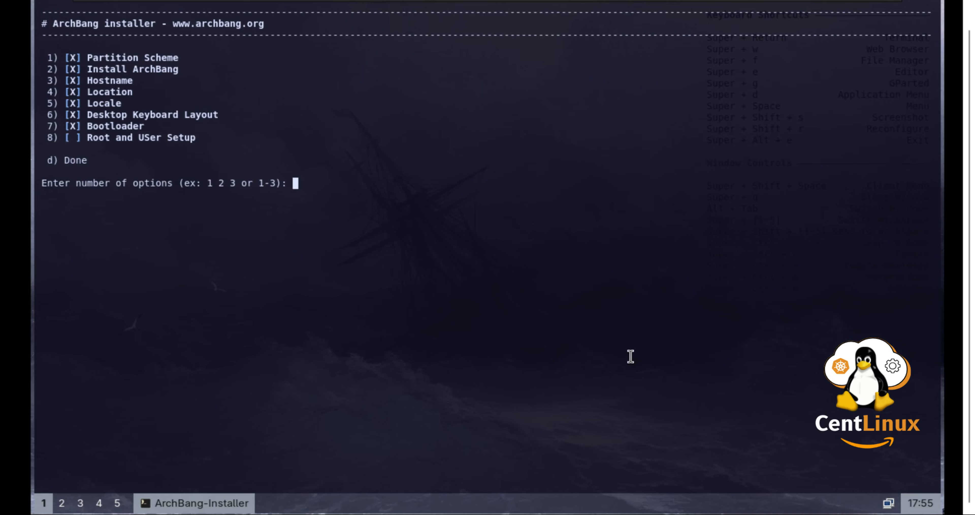
- Set and confirm the root password, then create a new user with its password via option 8
{"action": "type", "text": "8"}
{"action": "key", "text": "Return"}
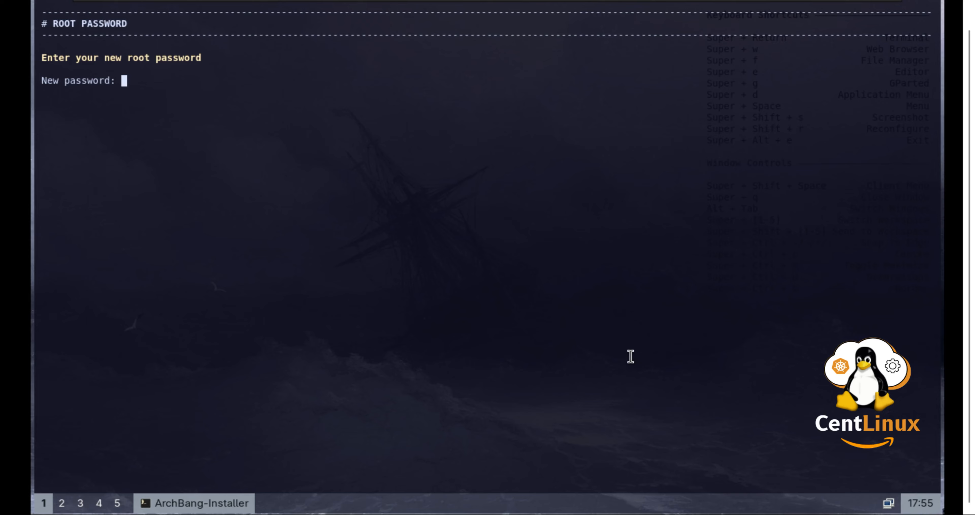
{"action": "key", "text": "Return"}
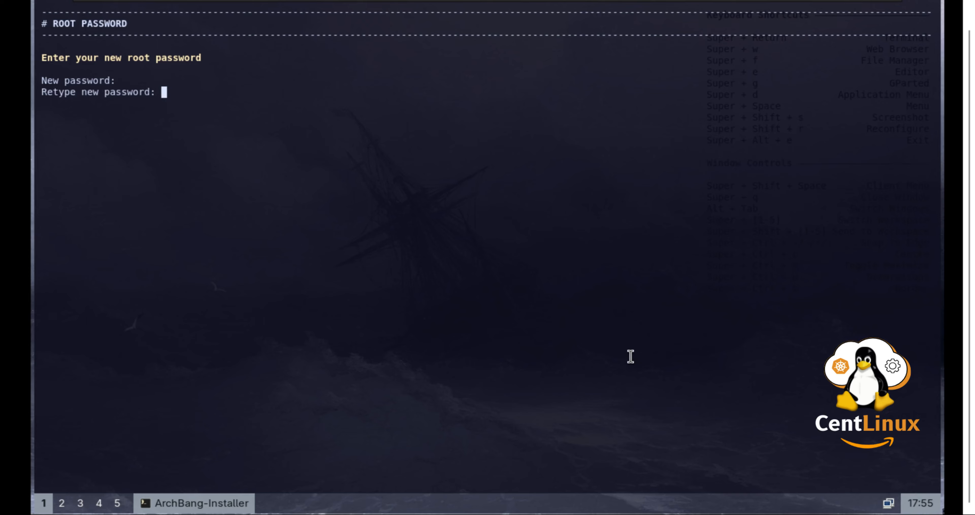
{"action": "key", "text": "Return"}
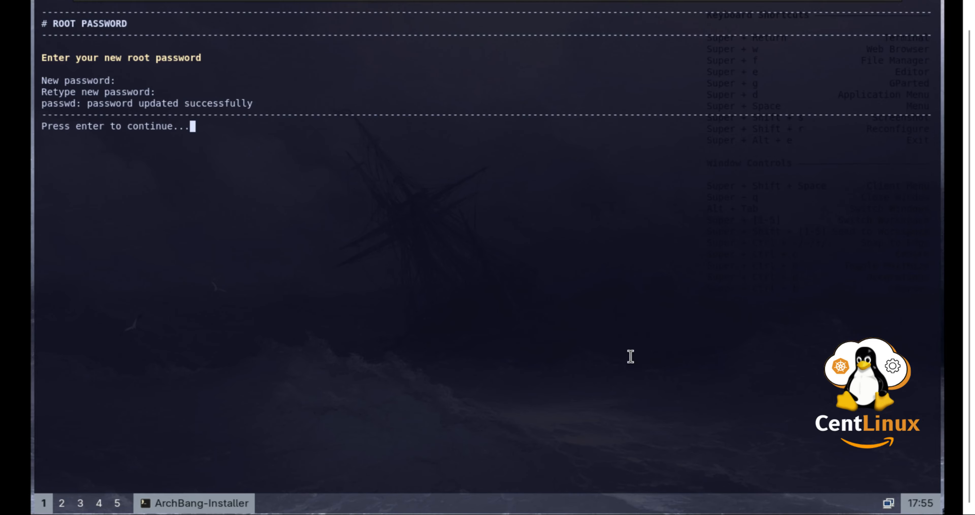
{"action": "key", "text": "Return"}
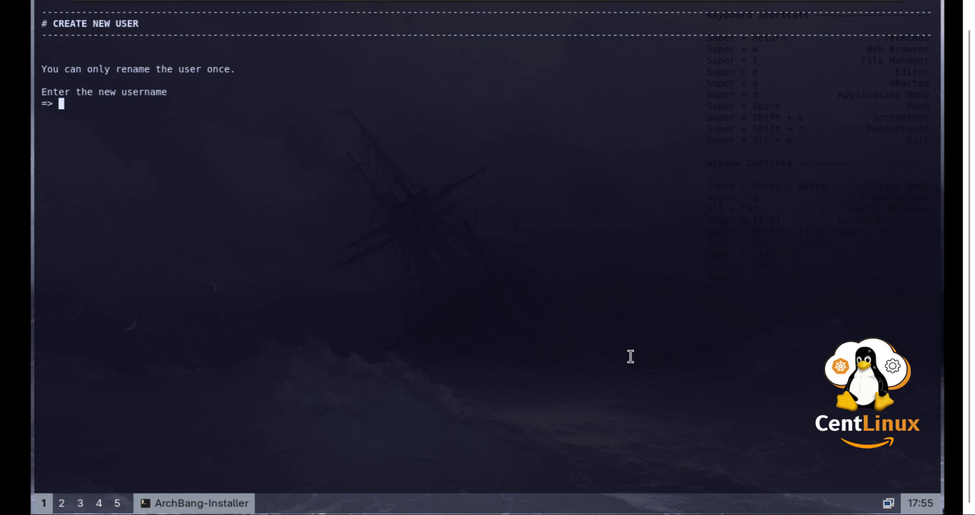
{"action": "type", "text": "ahmer"}
{"action": "key", "text": "Return"}
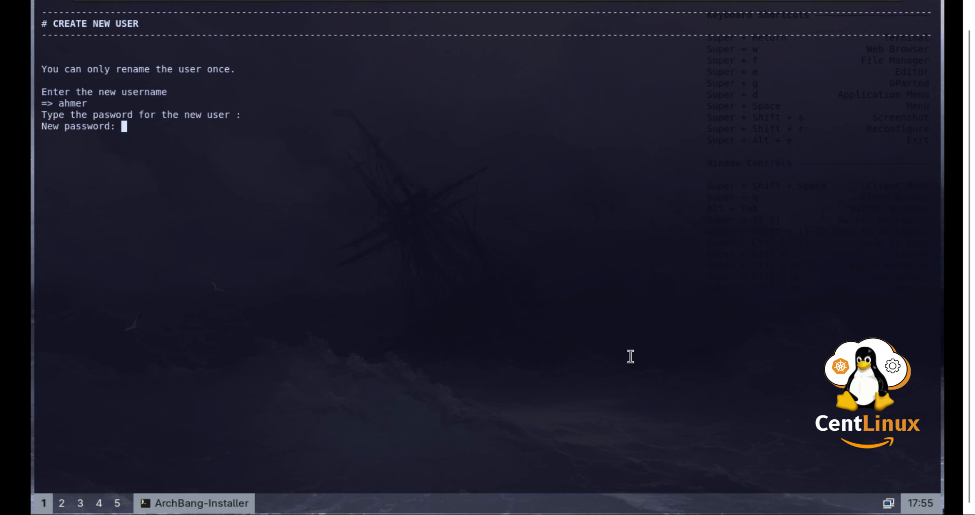
{"action": "key", "text": "Return"}
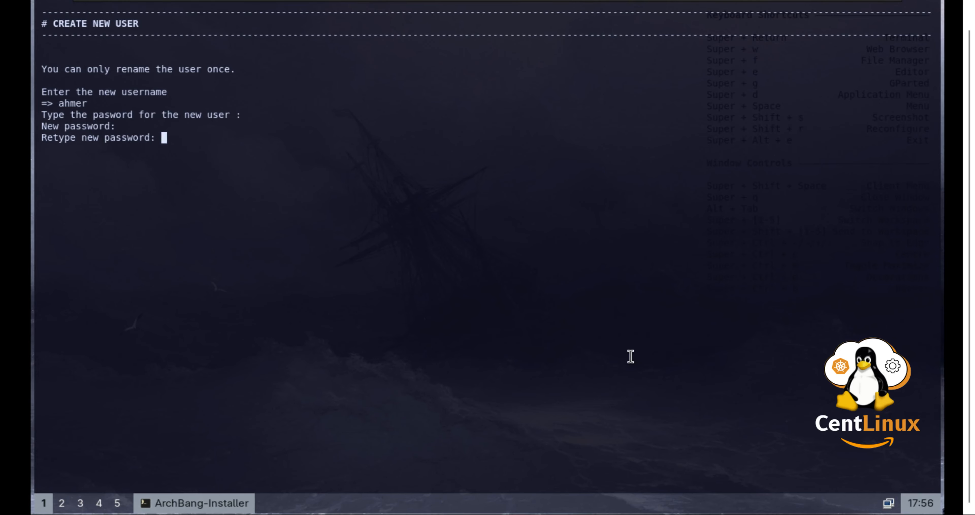
{"action": "key", "text": "Return"}
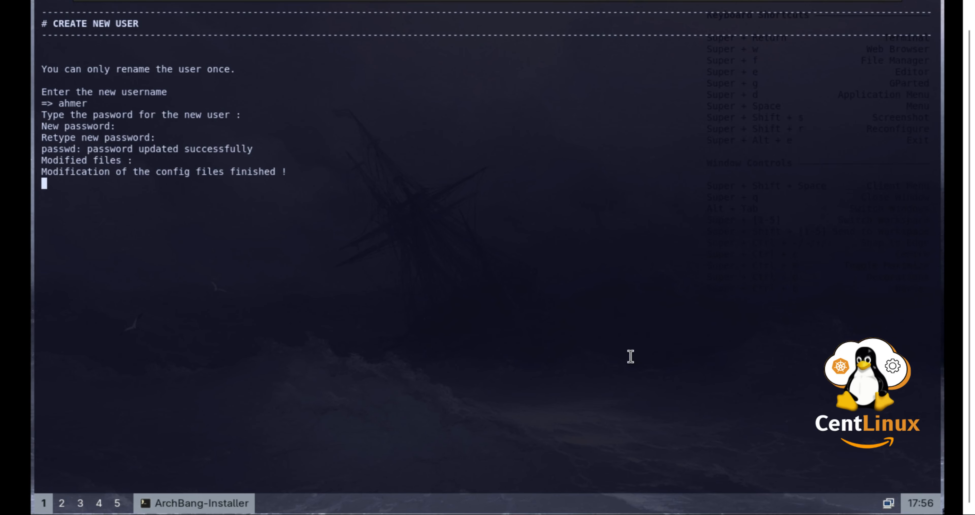
{"action": "key", "text": "Return"}
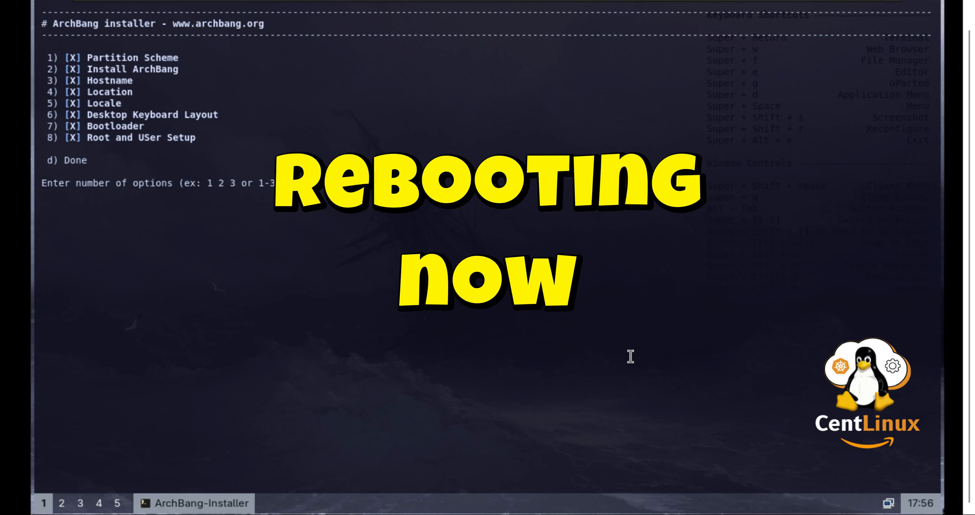
- Finish the installer with option d and confirm rebooting the system
{"action": "type", "text": "d"}
{"action": "key", "text": "Return"}
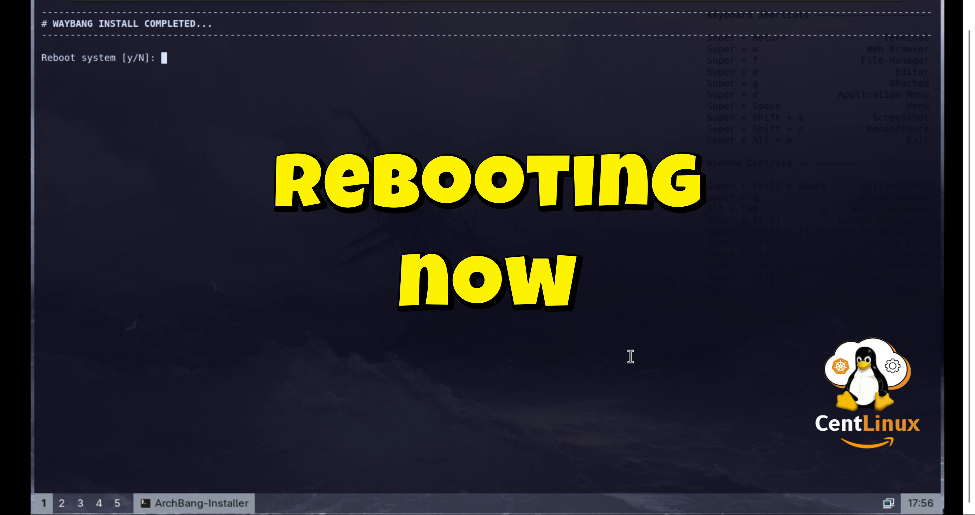
{"action": "type", "text": "y"}
{"action": "key", "text": "Return"}
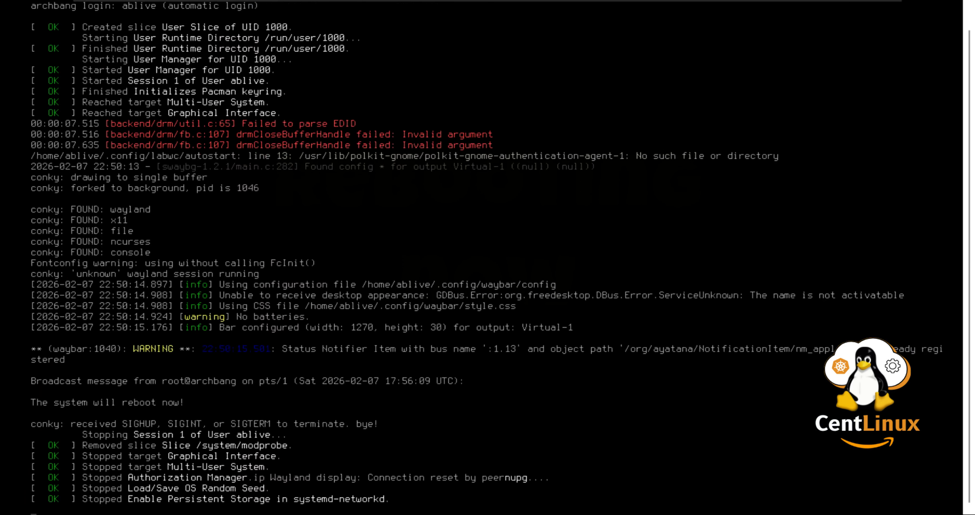